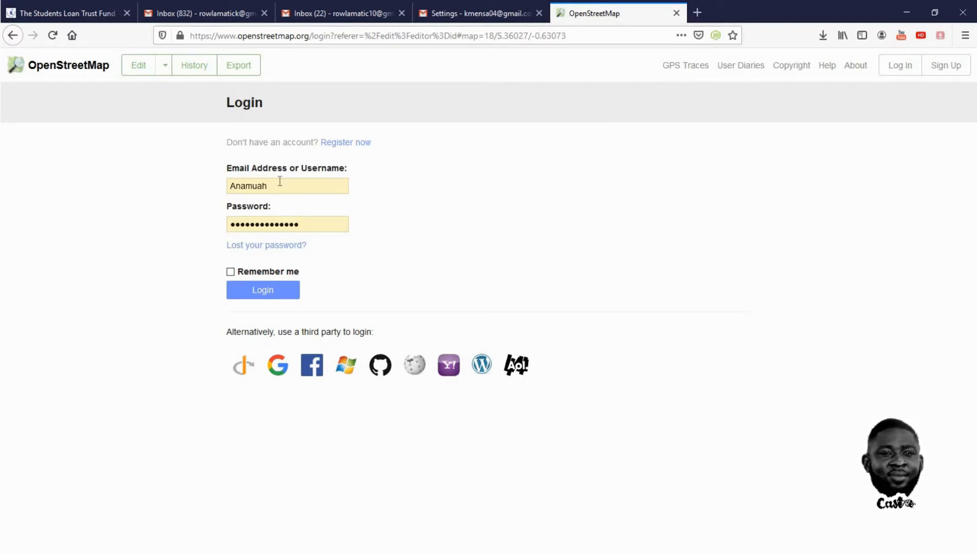
Log in to the OpenStreetMap account with the Remember me option enabled
click(243, 271)
click(257, 288)
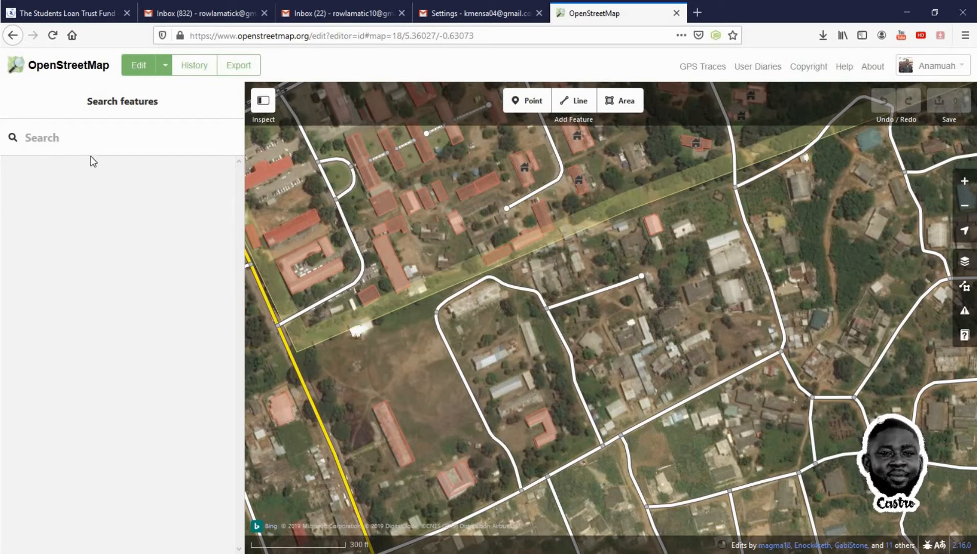
Search the map features for WINNE and open the University of Education Winneba grounds
click(72, 138)
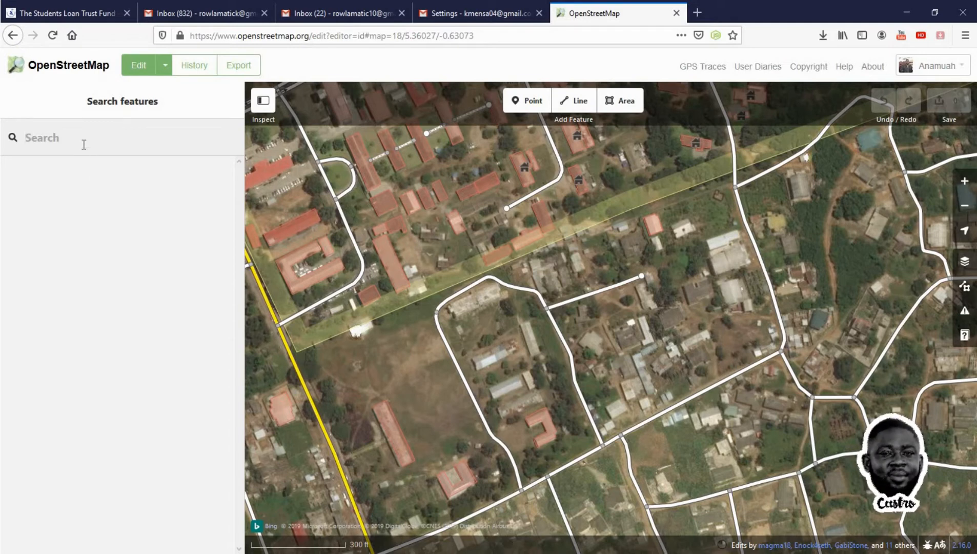
text(WINNE)
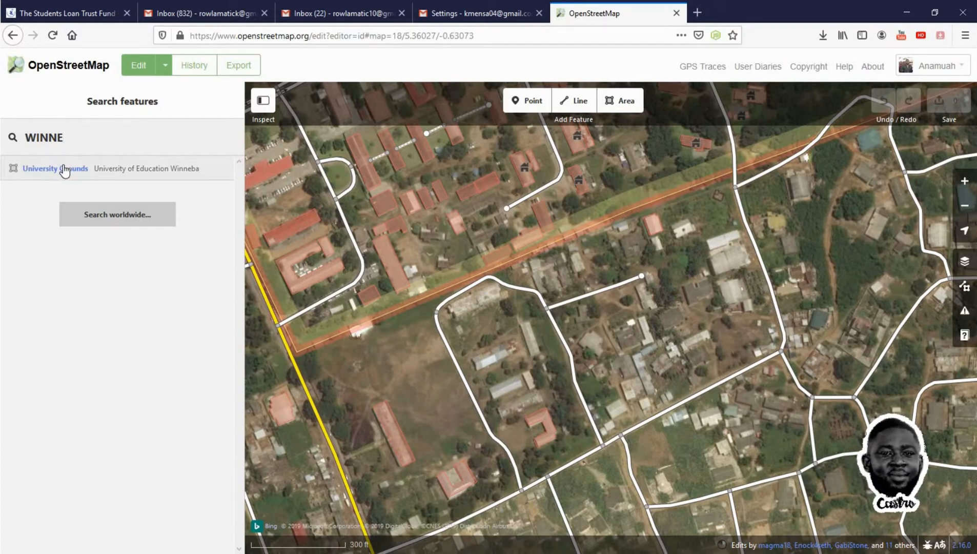
click(140, 173)
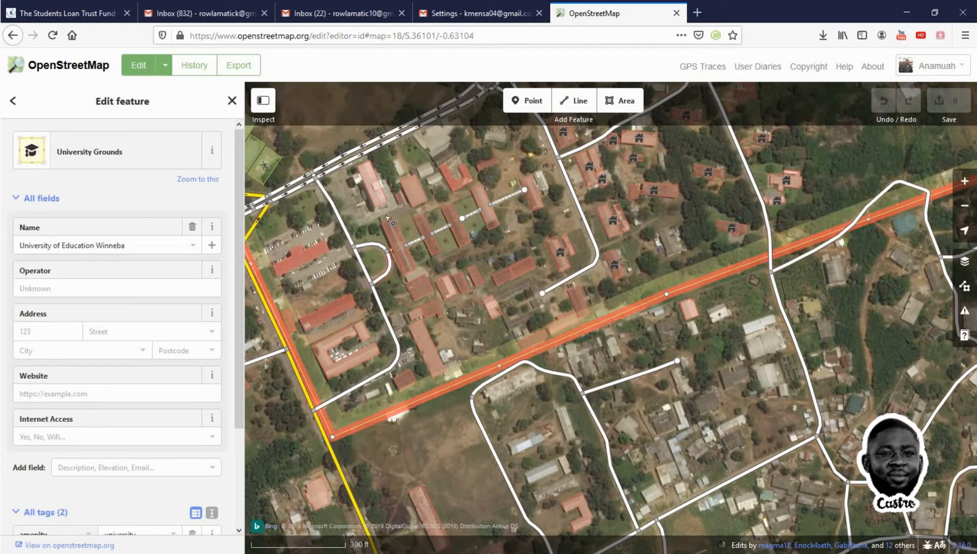
Pan the map around the university campus and the main road along its southern edge
drag(444, 259, 568, 364)
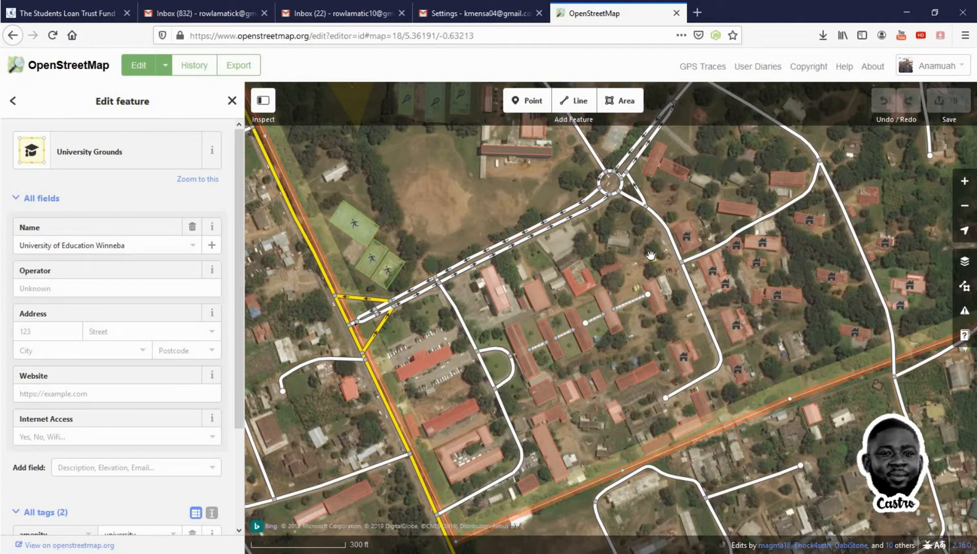
drag(651, 255, 519, 232)
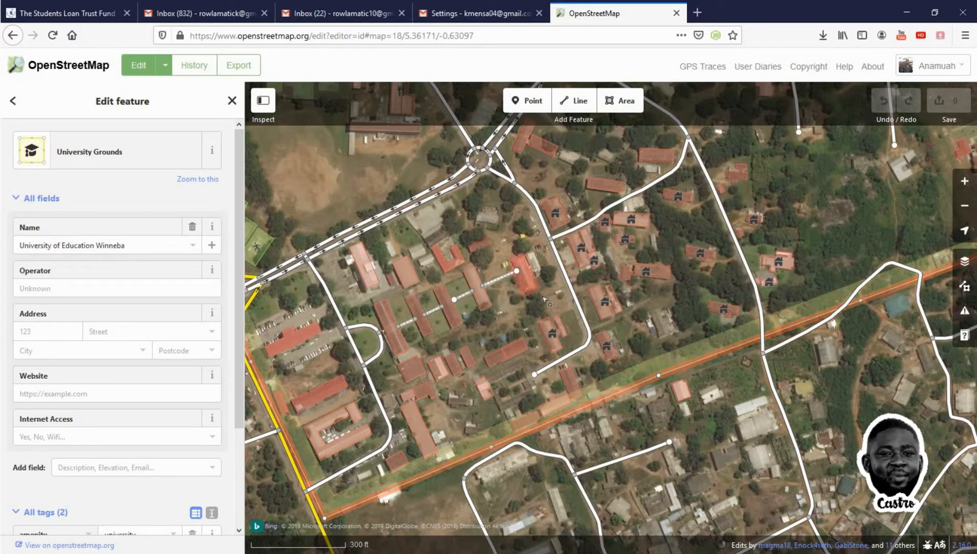
drag(509, 245, 447, 182)
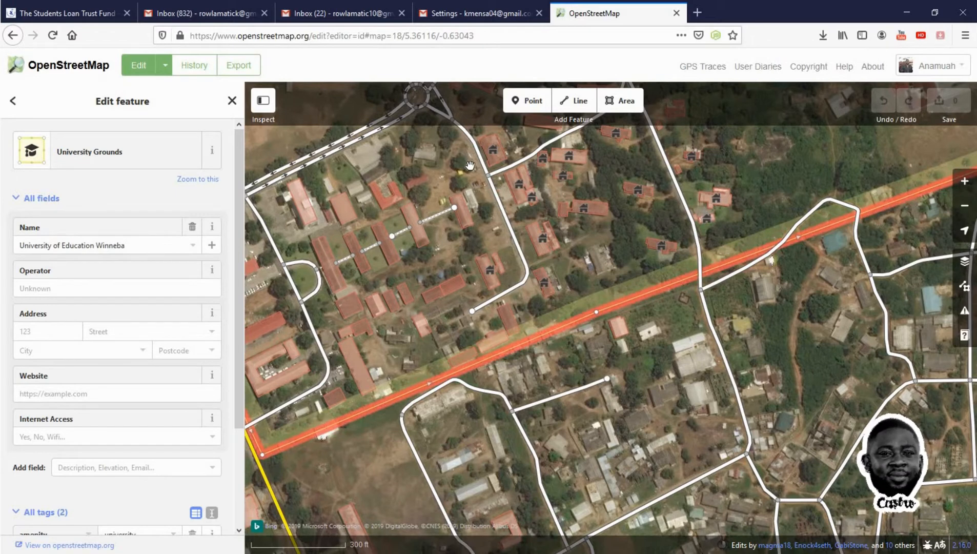
drag(471, 161, 482, 193)
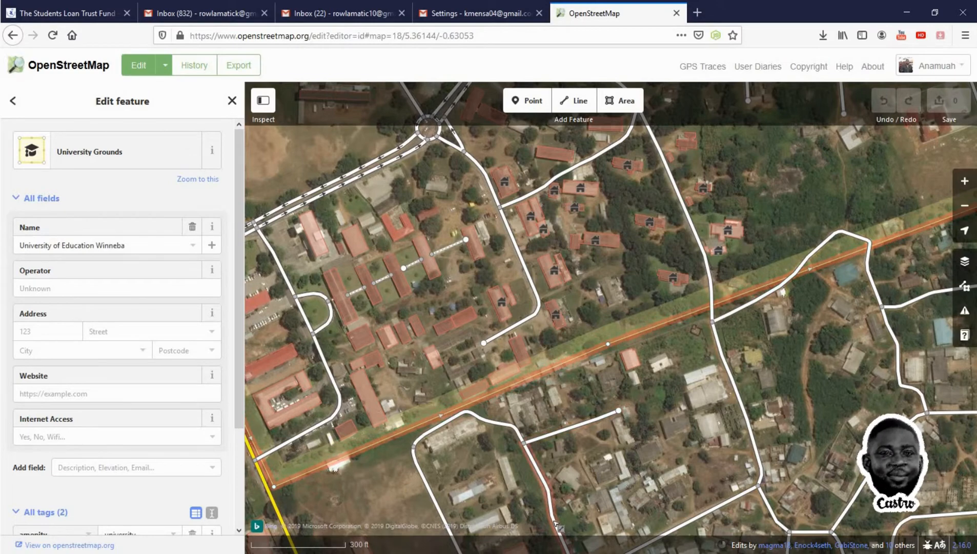
scroll(554, 521, down, 1)
scroll(554, 522, up, 1)
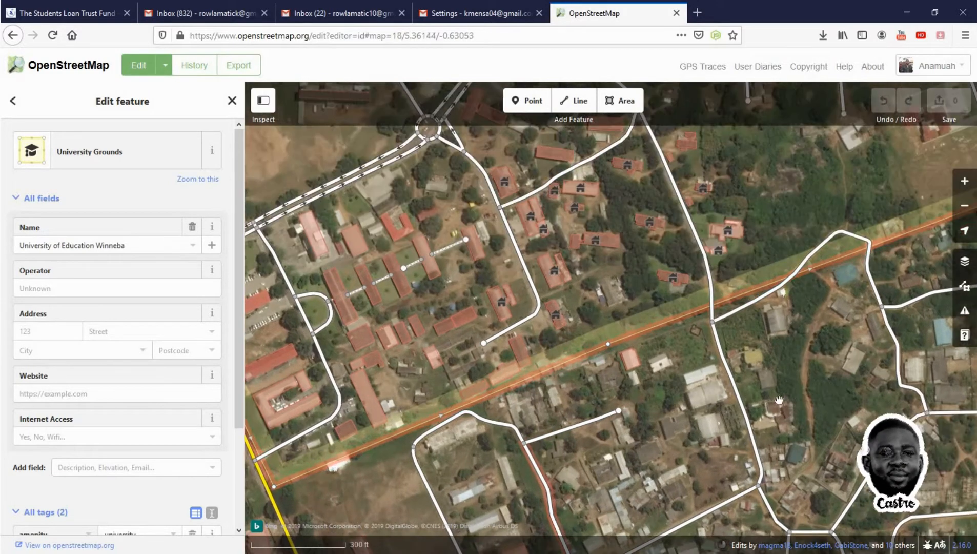
drag(570, 434, 562, 359)
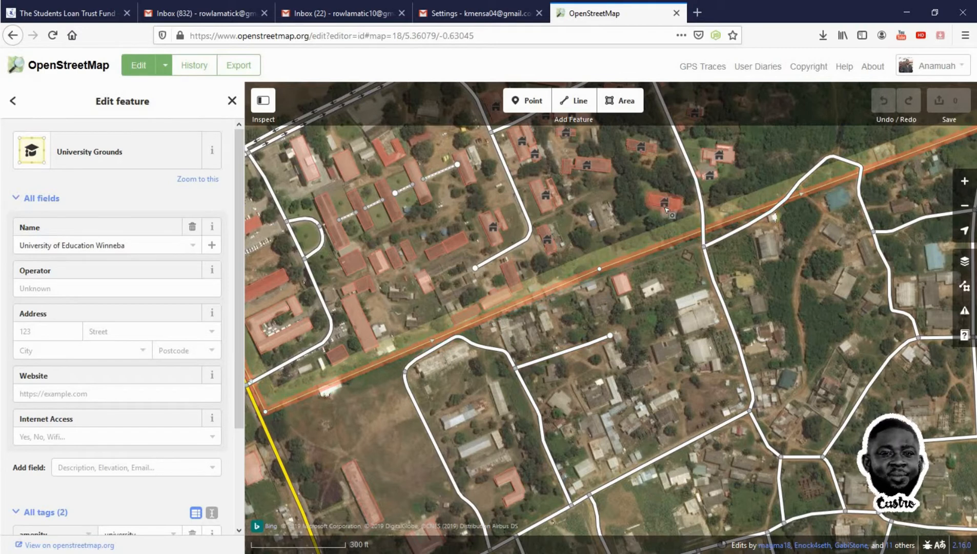
click(534, 103)
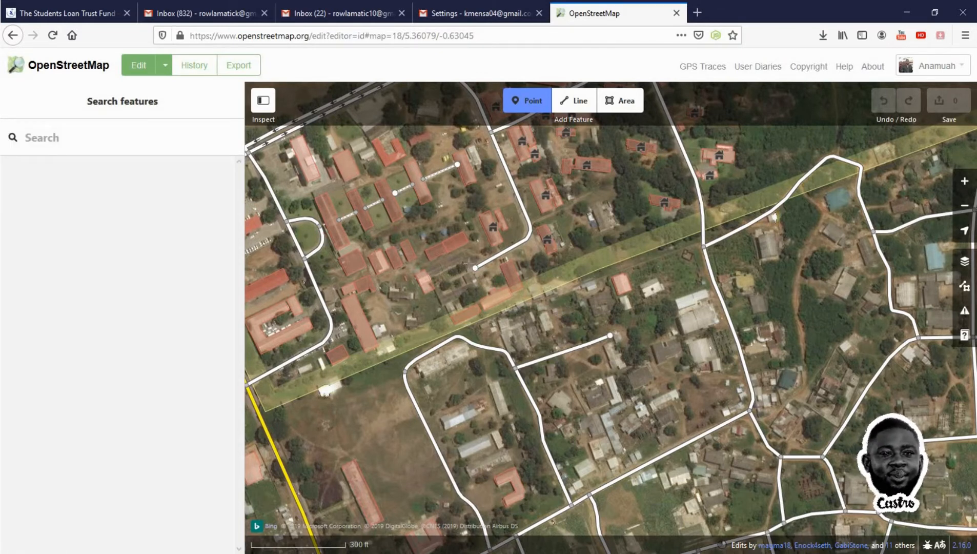
click(164, 72)
click(171, 90)
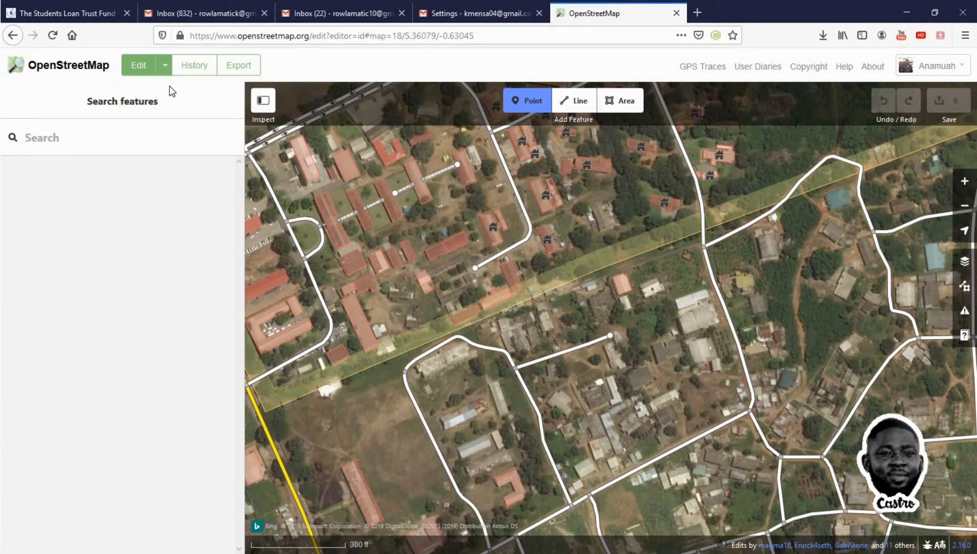
click(165, 71)
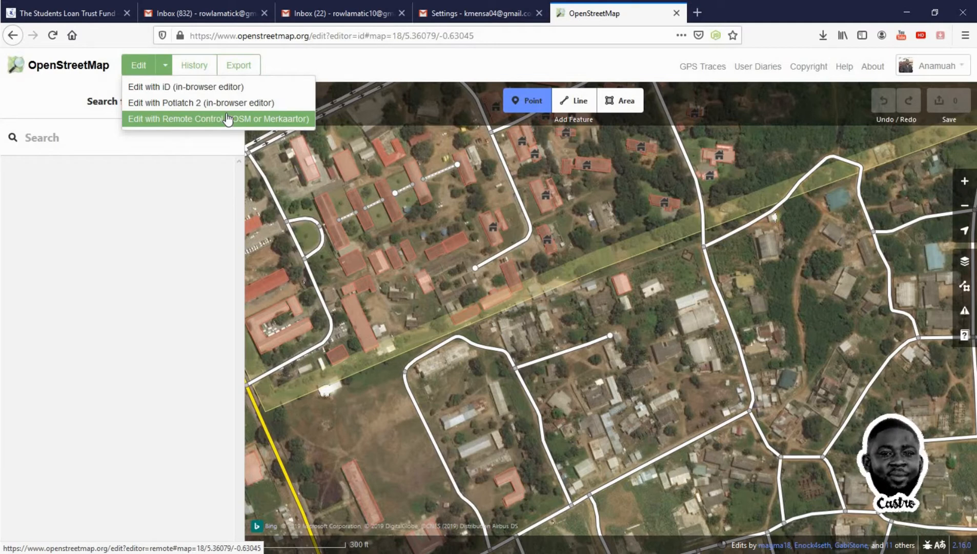
click(196, 93)
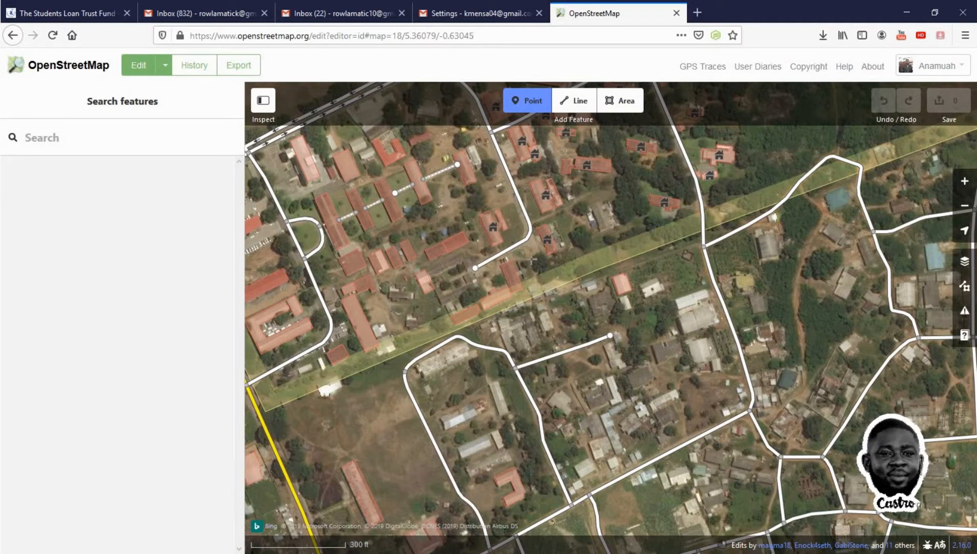
Add a point on the main road at the campus's southern edge with the Point tool
click(544, 294)
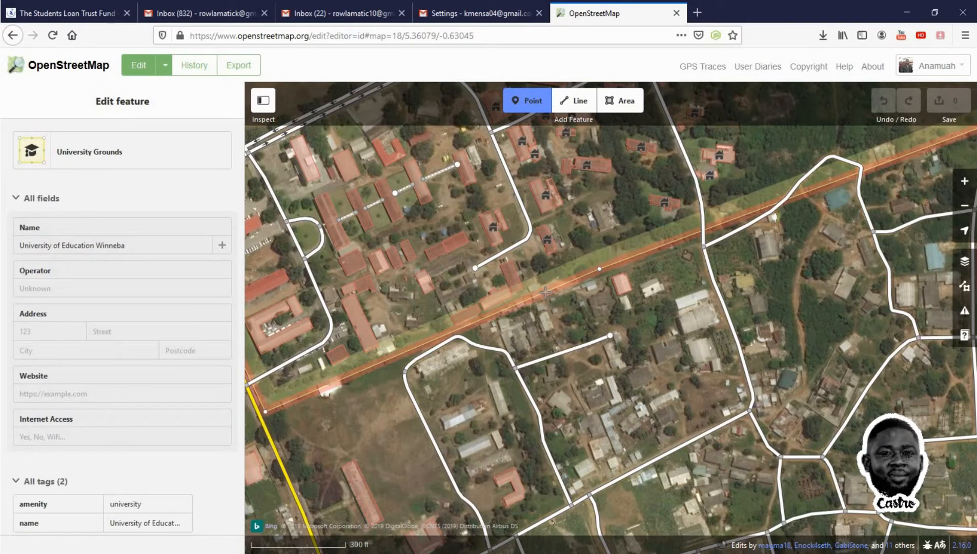
click(545, 291)
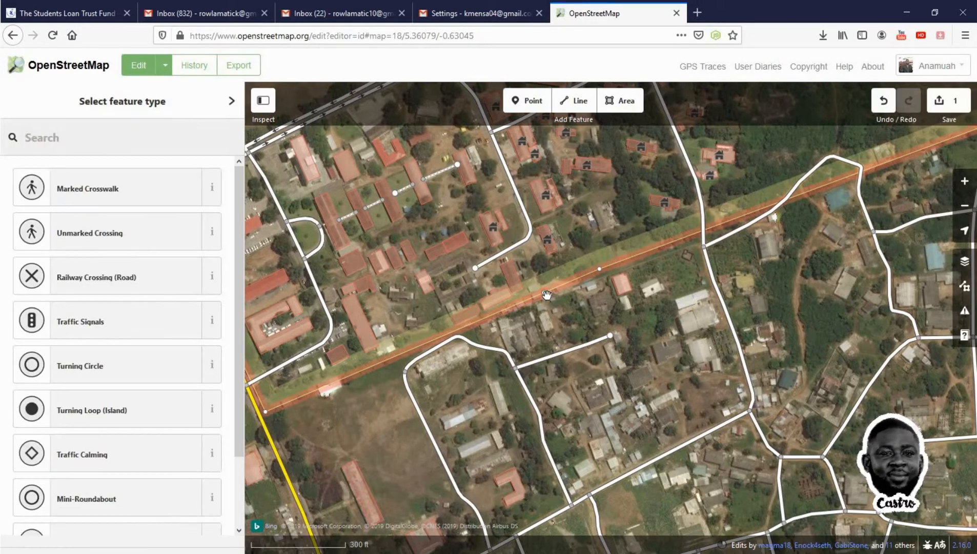
click(533, 102)
click(547, 291)
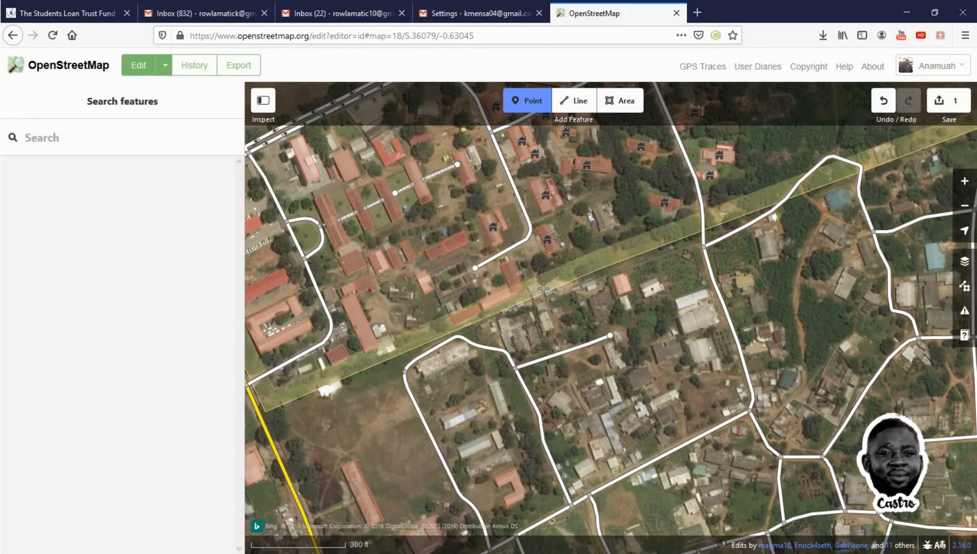
Place a new point just beside the main road near the campus edge
click(533, 101)
click(546, 293)
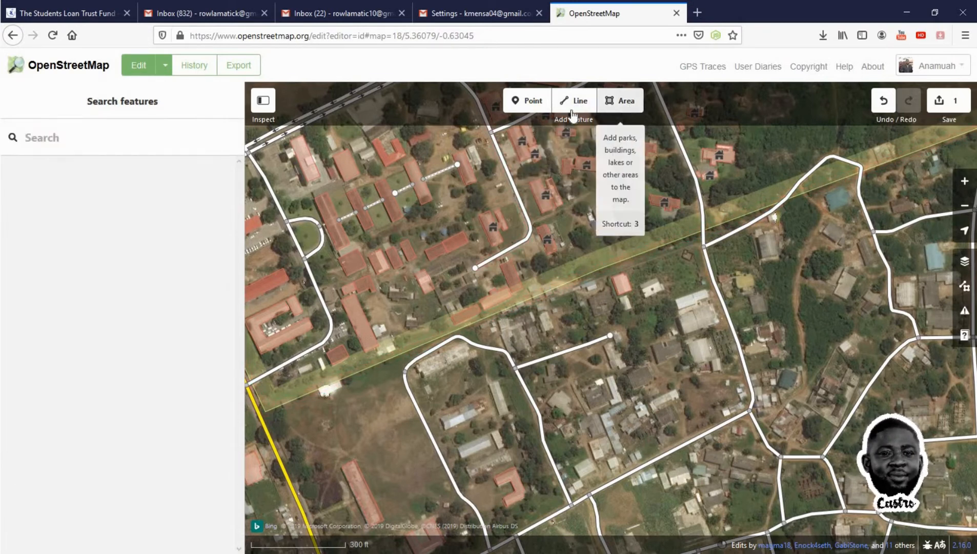
click(526, 103)
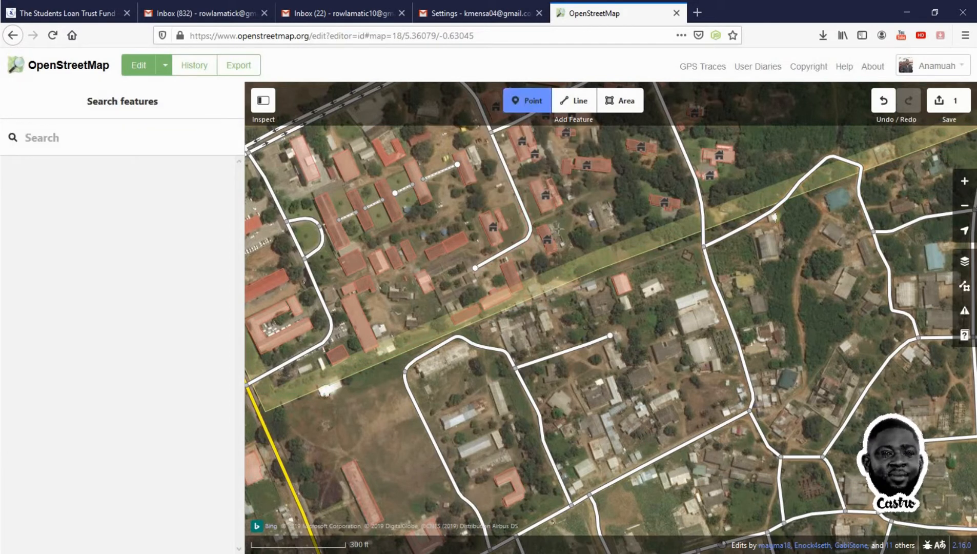
click(547, 298)
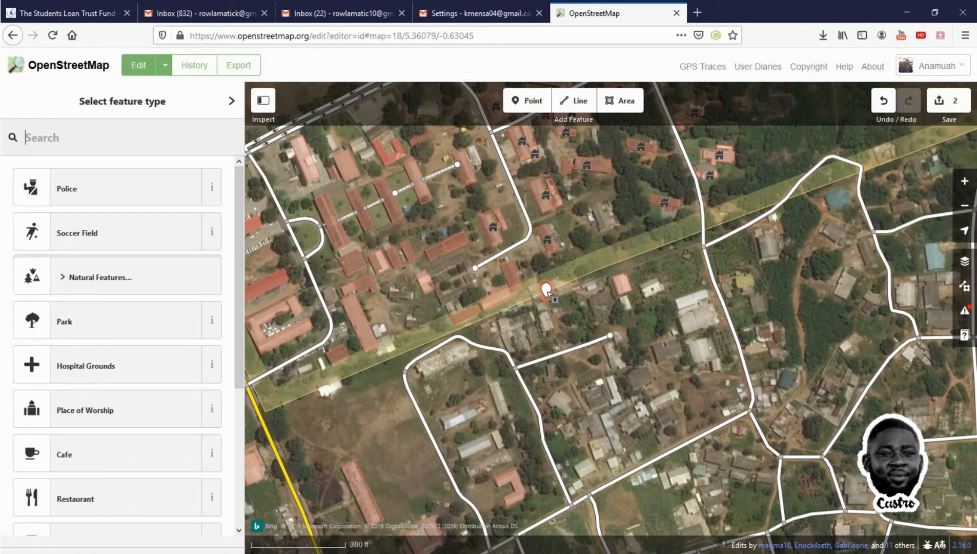
Browse the feature types for the new point and search them for GATE
click(147, 149)
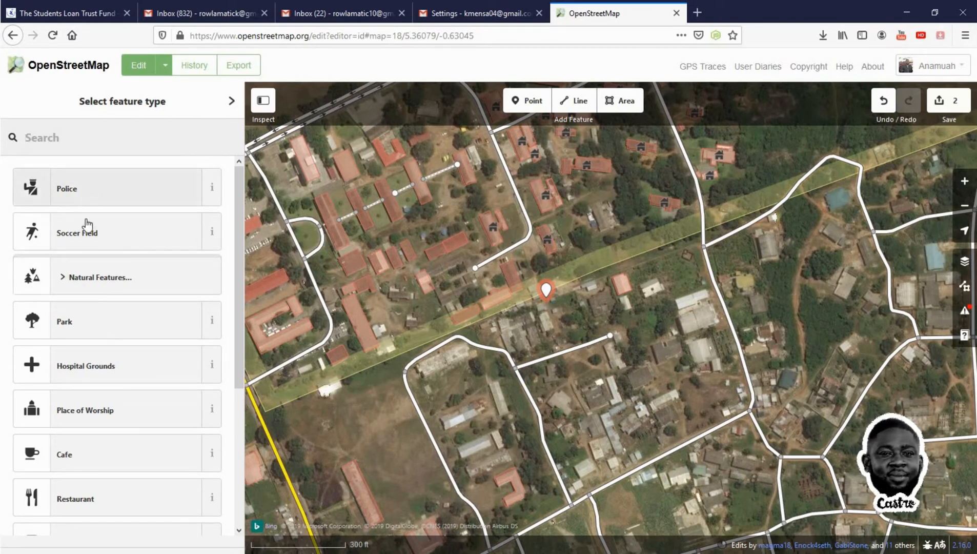
scroll(124, 366, down, 4)
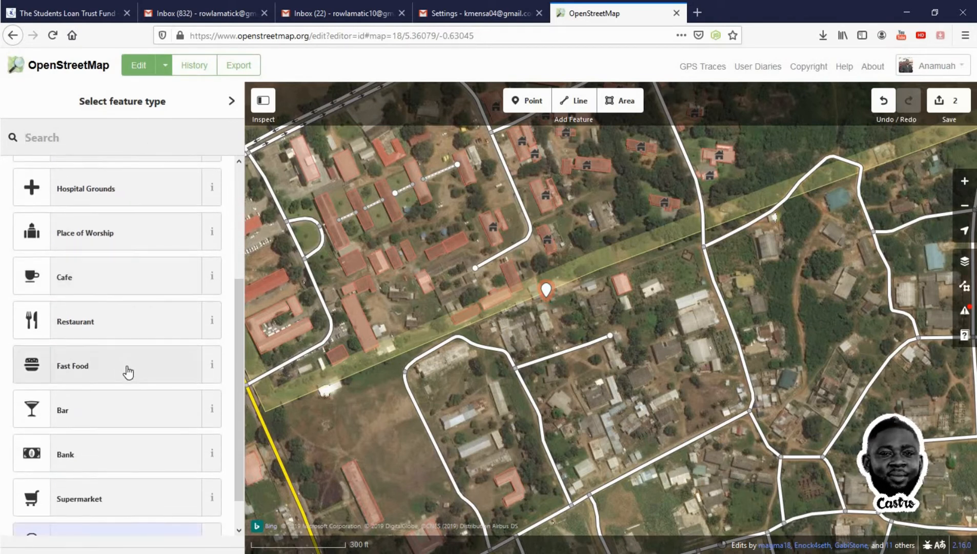
scroll(128, 372, down, 1)
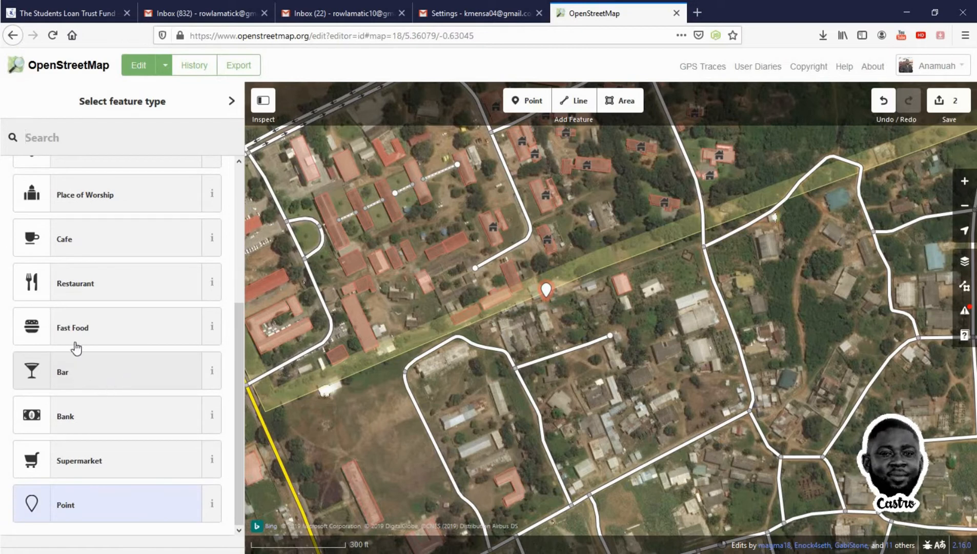
scroll(80, 313, up, 4)
scroll(77, 254, up, 1)
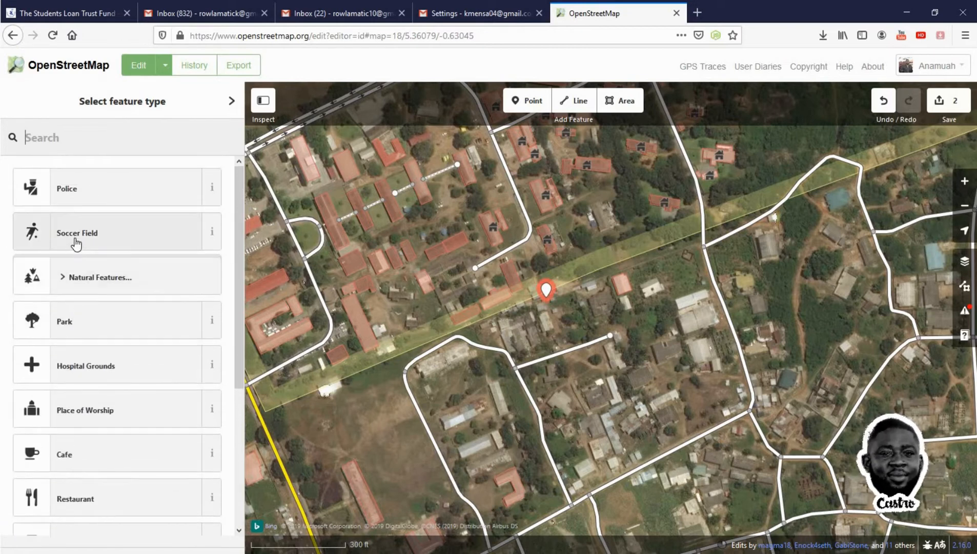
click(101, 135)
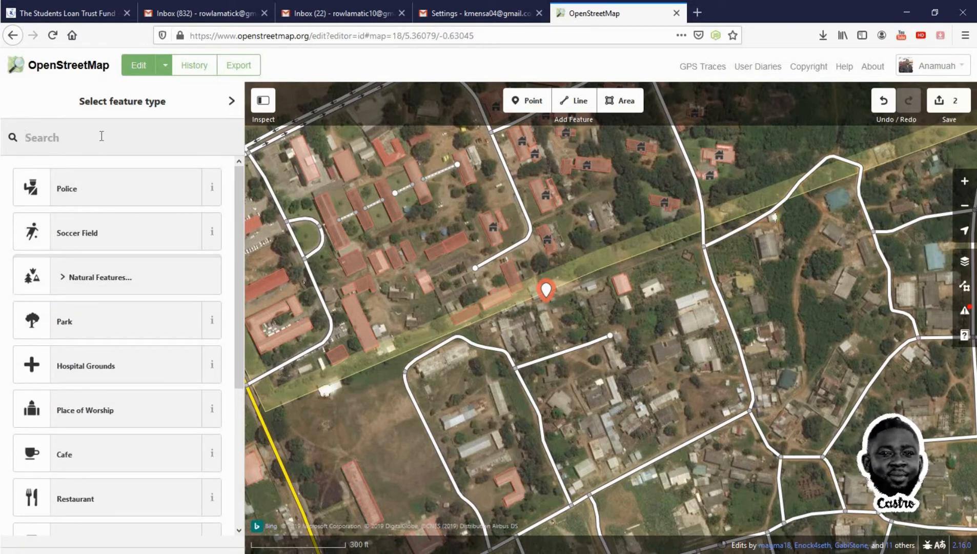
text(GATE)
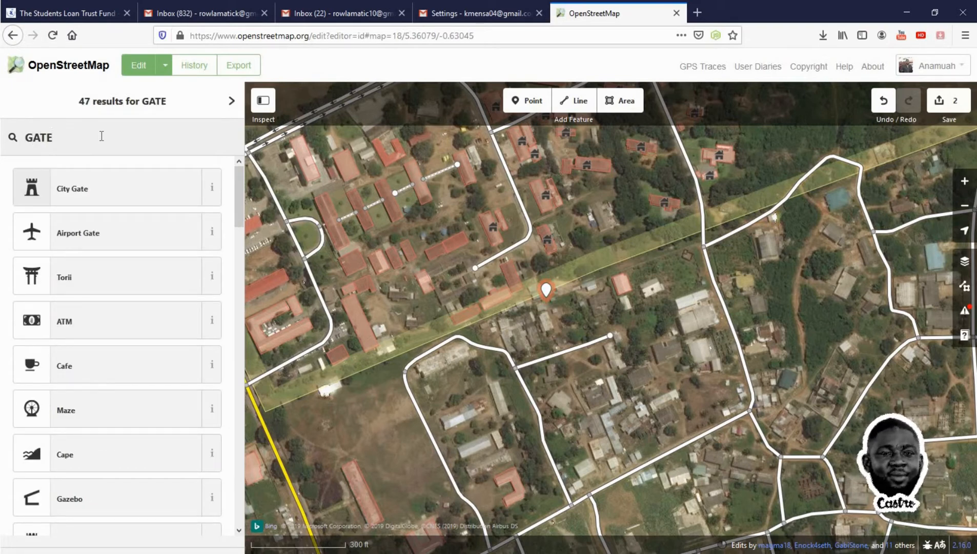
Scroll through the GATE search results and set the new point's feature type to City Gate
scroll(153, 467, down, 3)
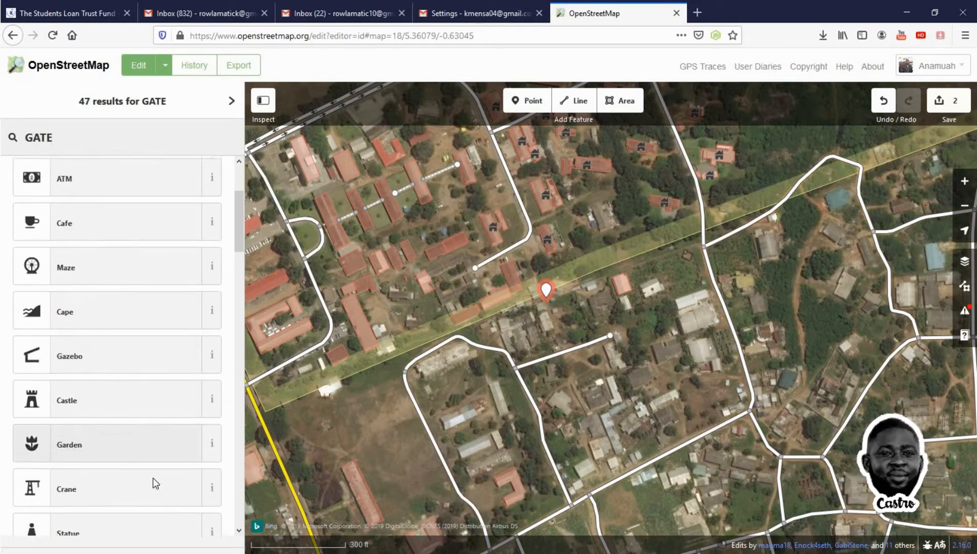
scroll(120, 477, down, 5)
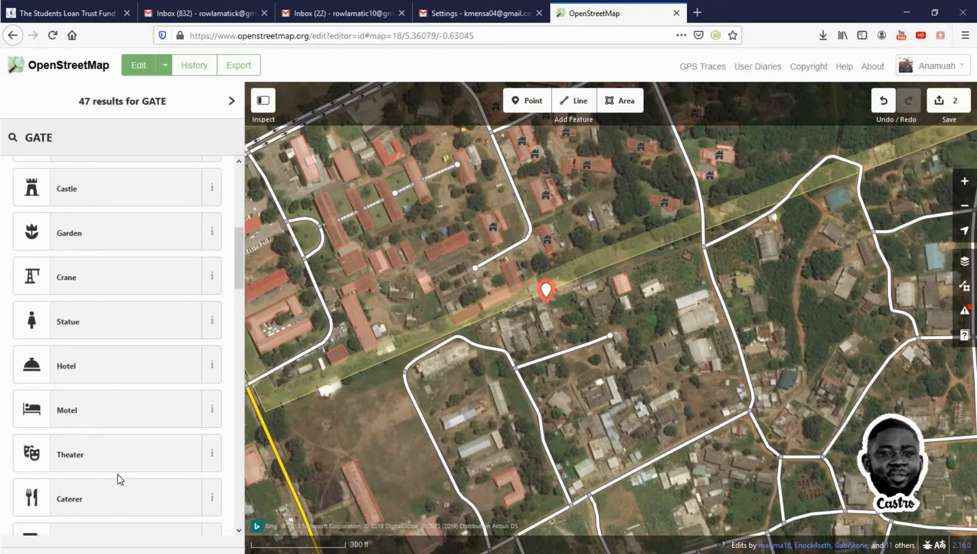
scroll(118, 477, down, 5)
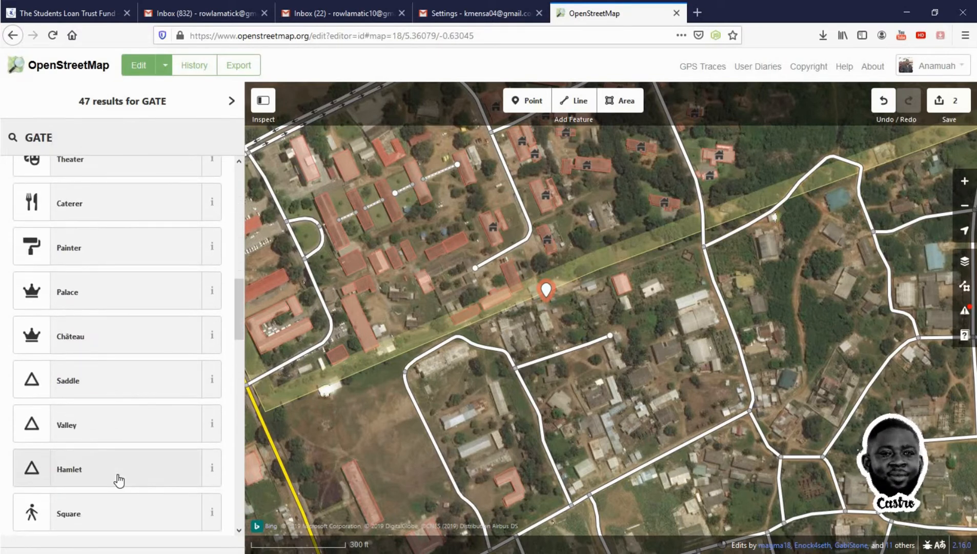
scroll(118, 471, up, 10)
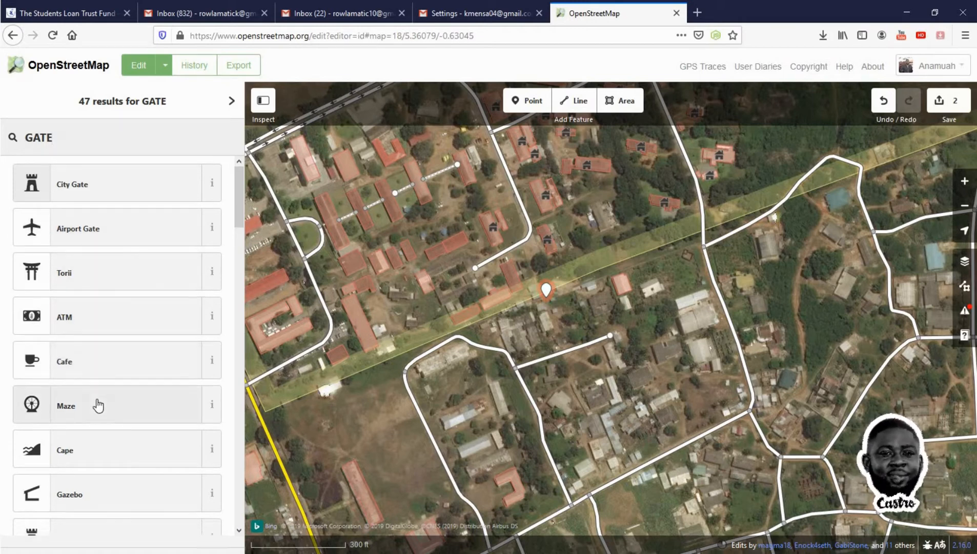
scroll(97, 403, down, 5)
scroll(99, 405, down, 3)
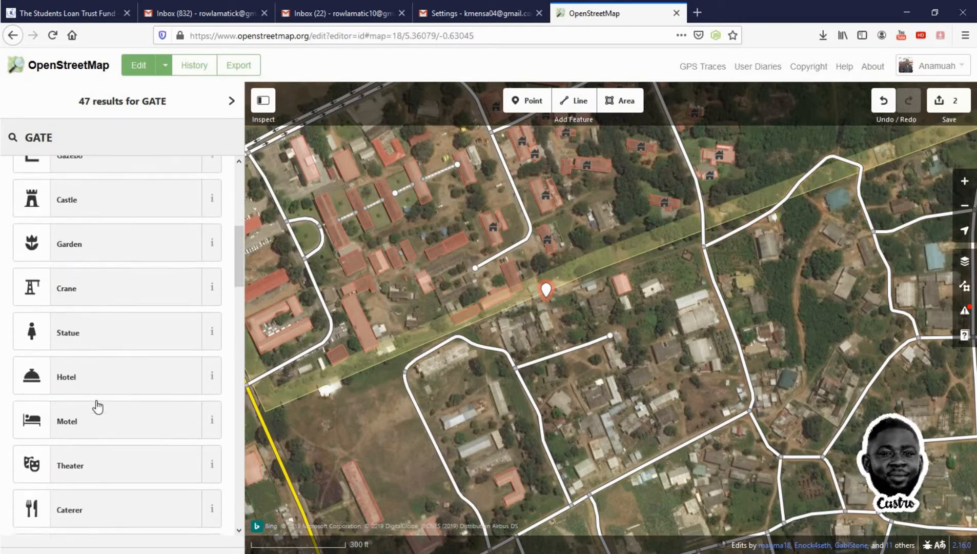
scroll(97, 407, down, 4)
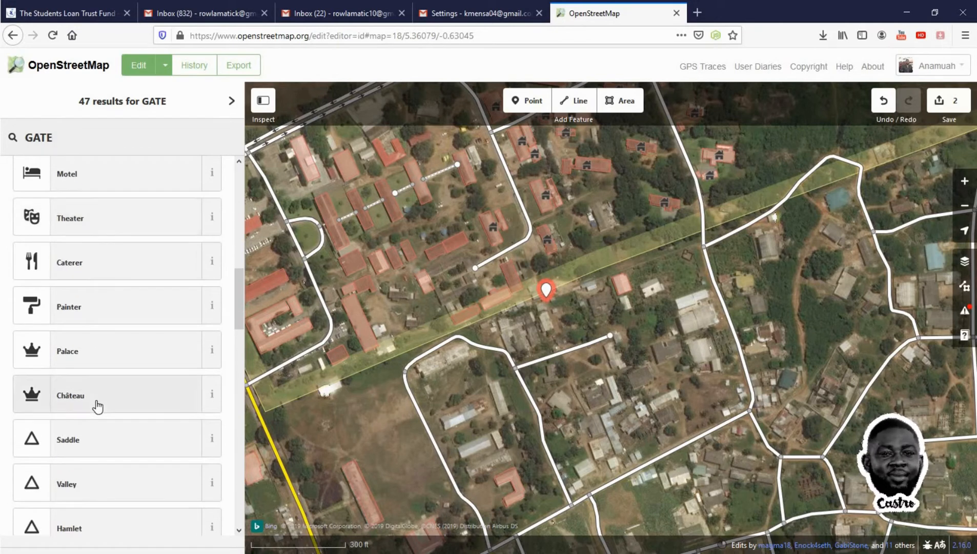
scroll(98, 406, down, 4)
scroll(97, 407, down, 3)
scroll(97, 406, down, 4)
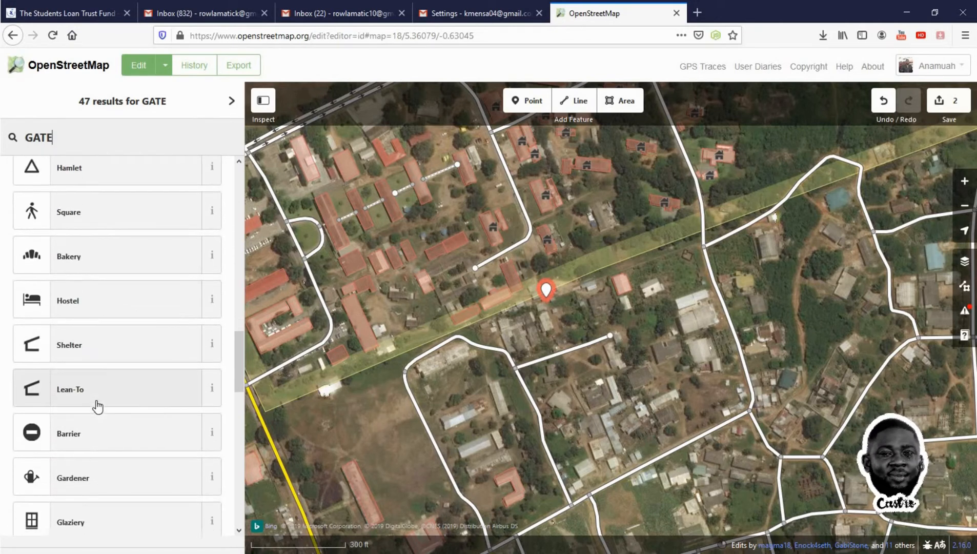
scroll(96, 408, down, 2)
scroll(95, 408, down, 5)
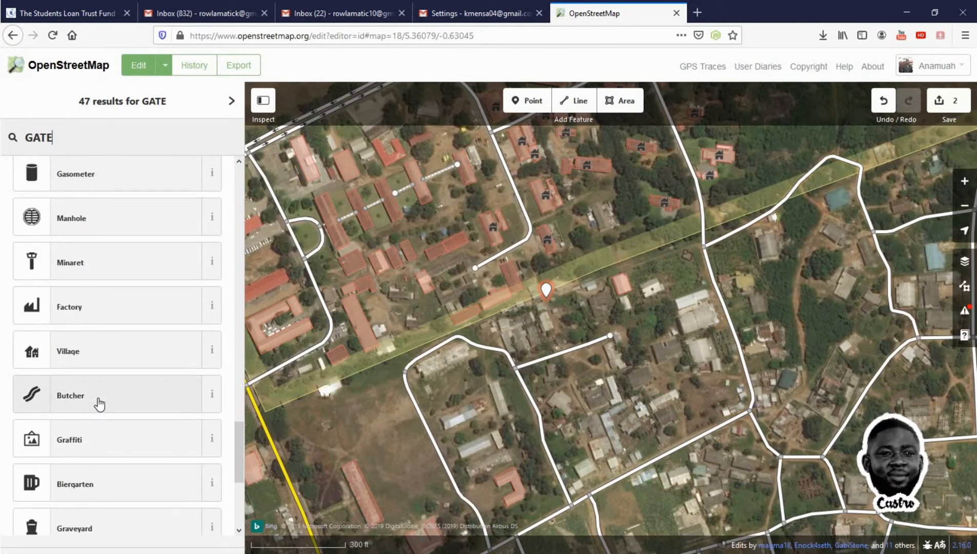
scroll(99, 402, down, 5)
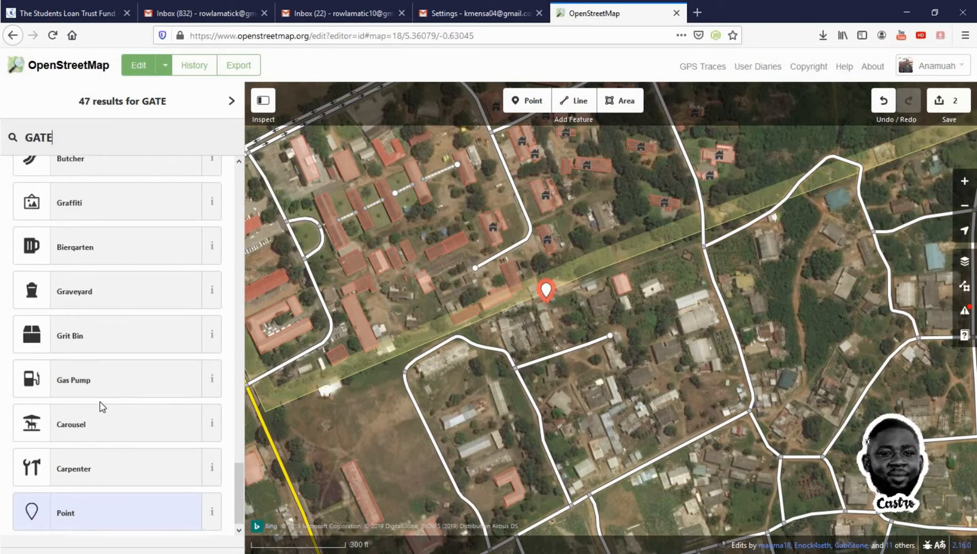
scroll(100, 405, down, 1)
scroll(102, 410, up, 15)
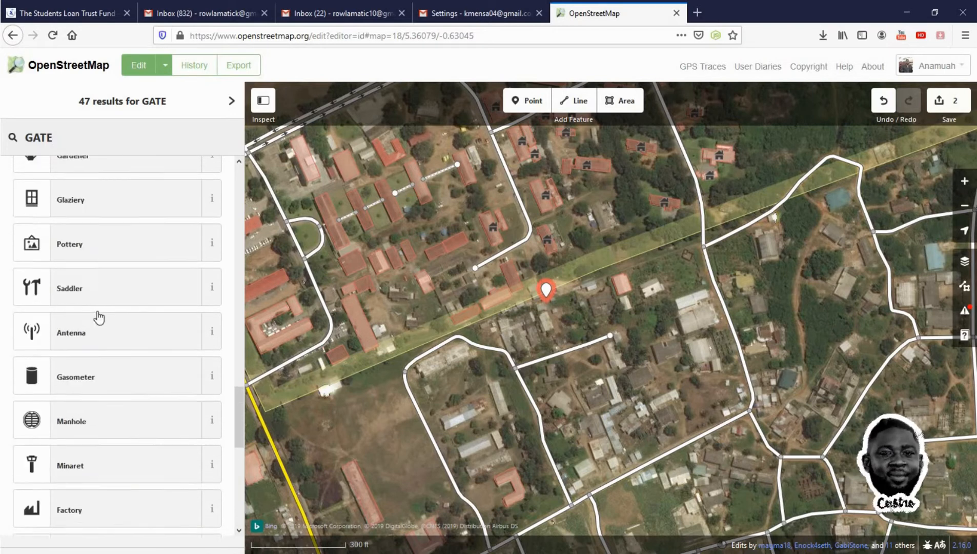
scroll(98, 254, up, 12)
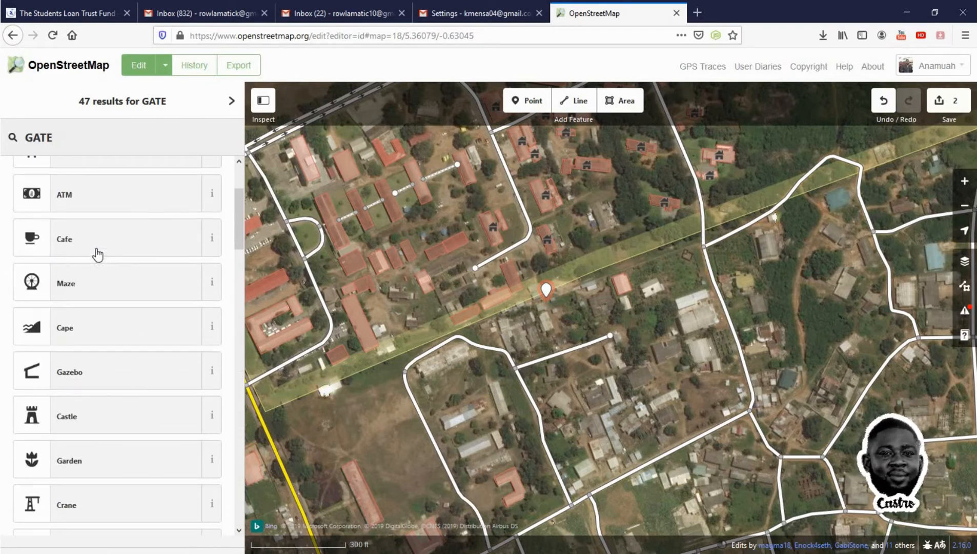
scroll(140, 245, up, 2)
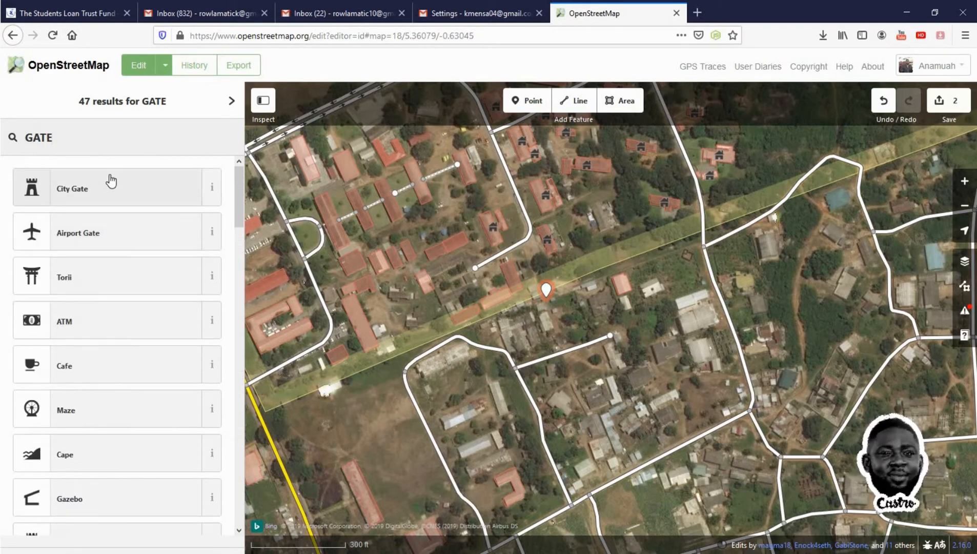
click(85, 188)
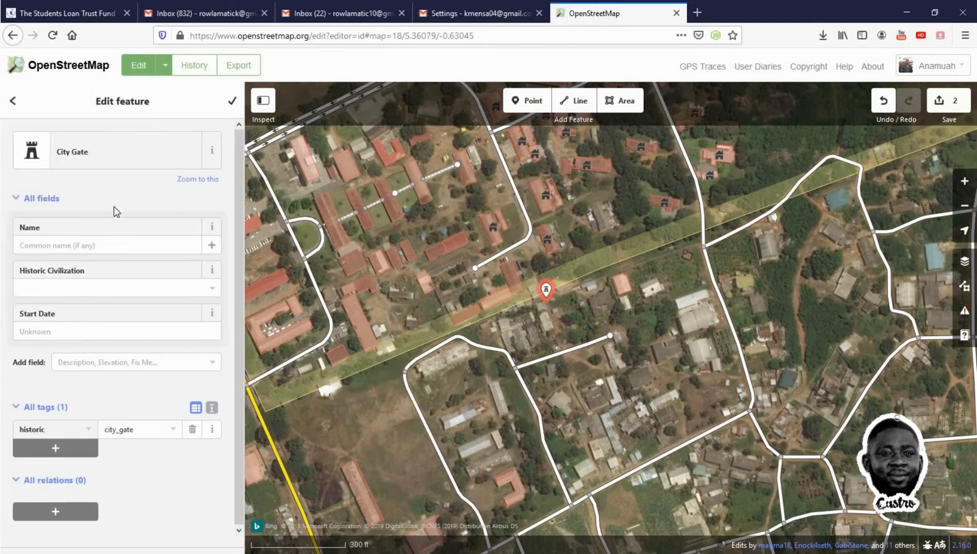
Name the city gate point SMALL Gate
click(130, 250)
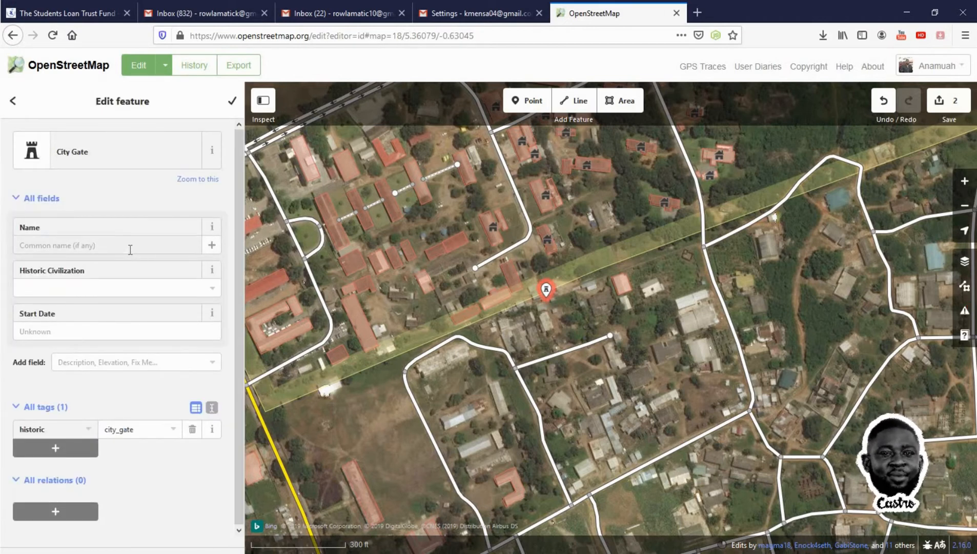
text(sMALL)
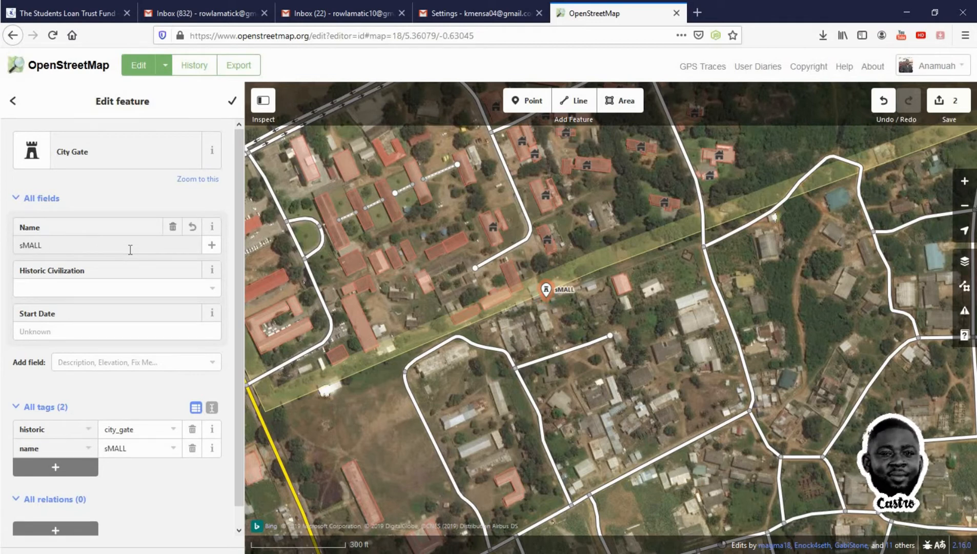
key(BackSpace)
key(BackSpace)
key(BackSpace)
key(BackSpace)
key(BackSpace)
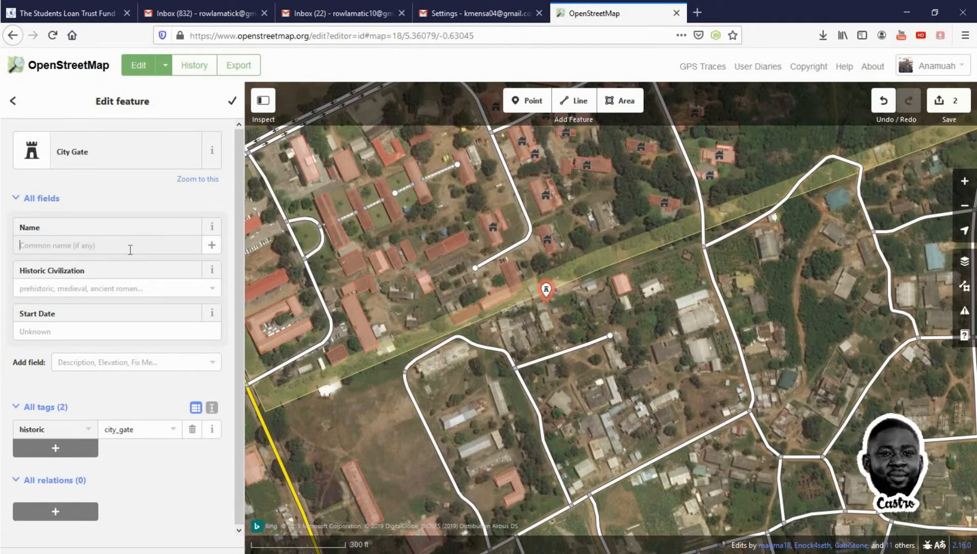
text(SMALL)
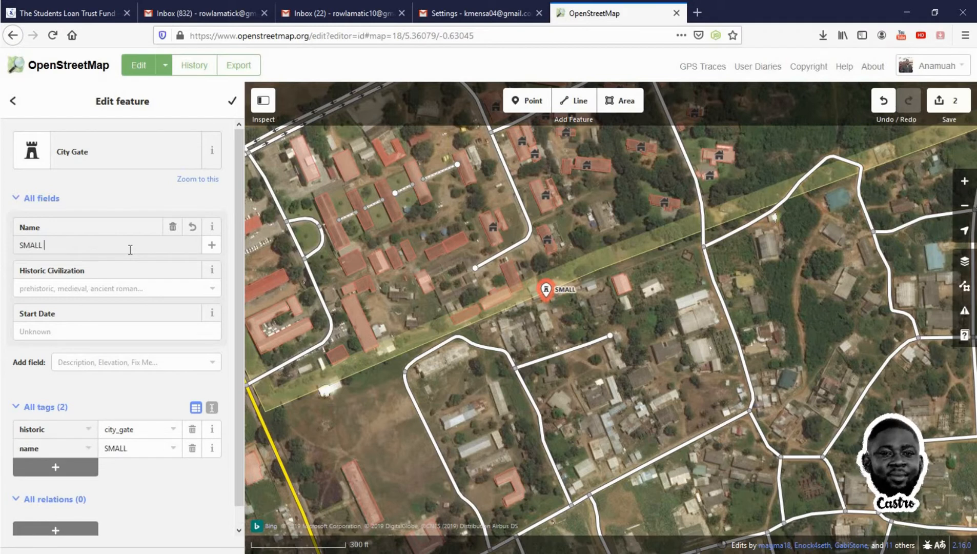
text( Gate)
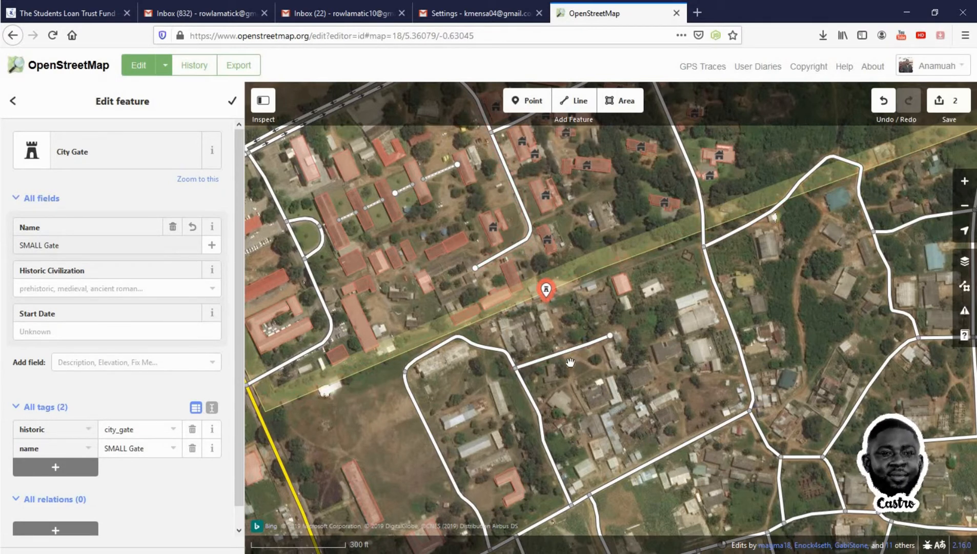
Draw a line from the campus road through the gate point down to the road south of it
click(579, 109)
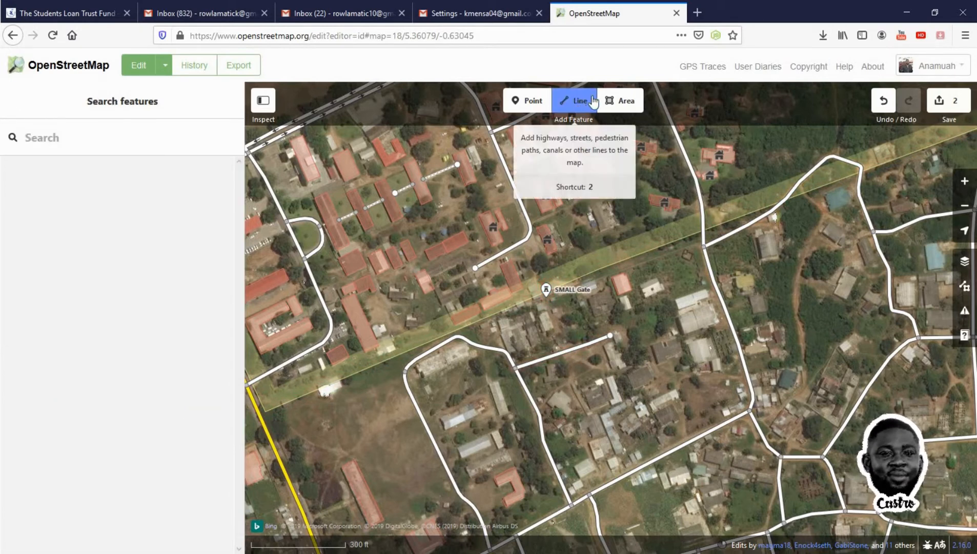
click(526, 247)
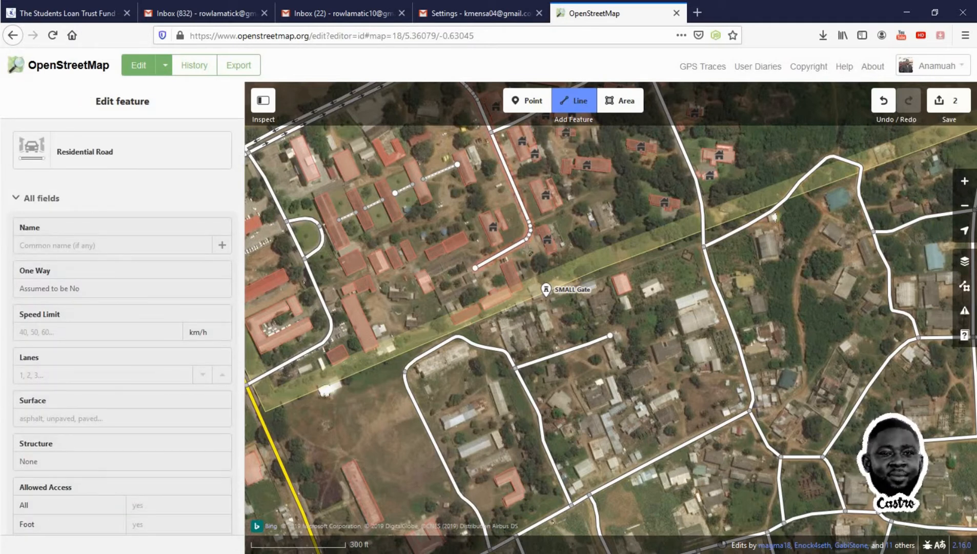
click(527, 250)
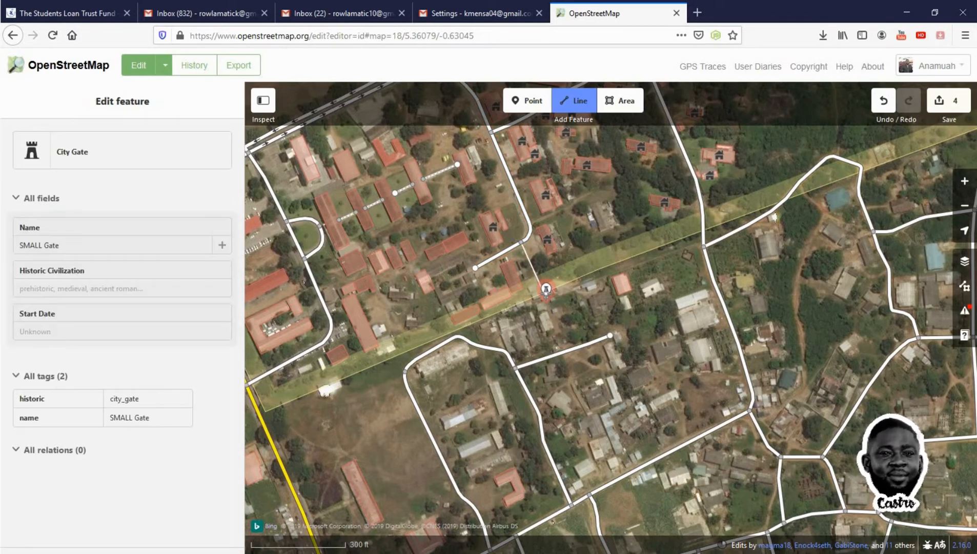
click(547, 290)
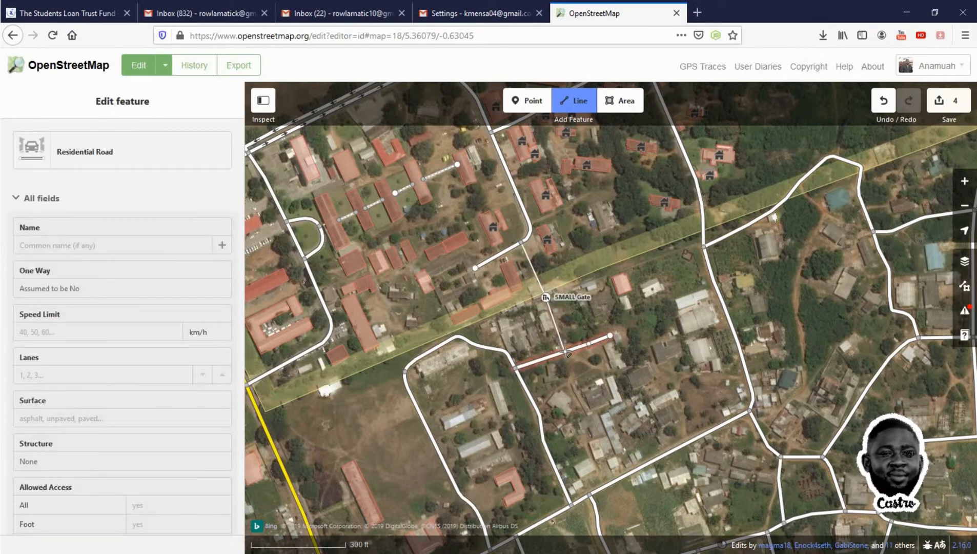
click(567, 353)
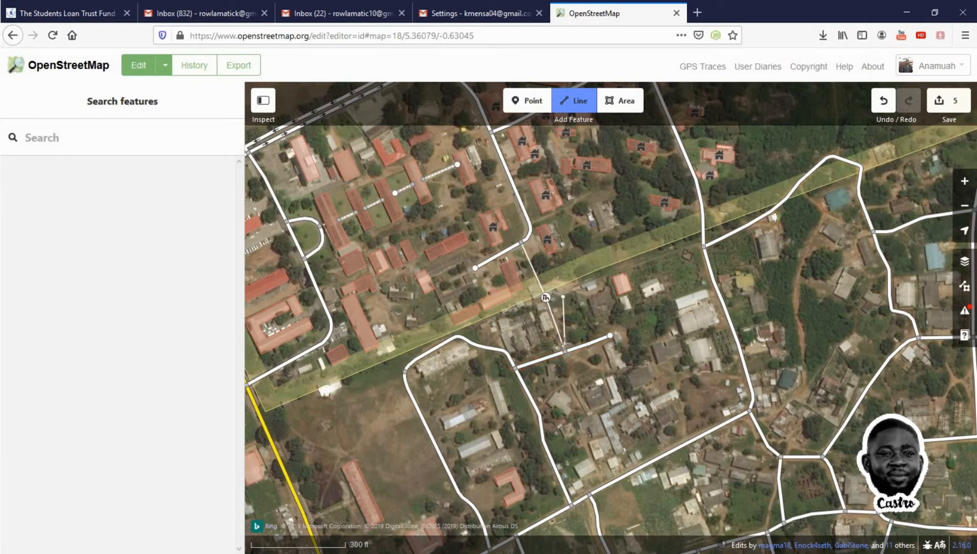
click(566, 353)
click(566, 353)
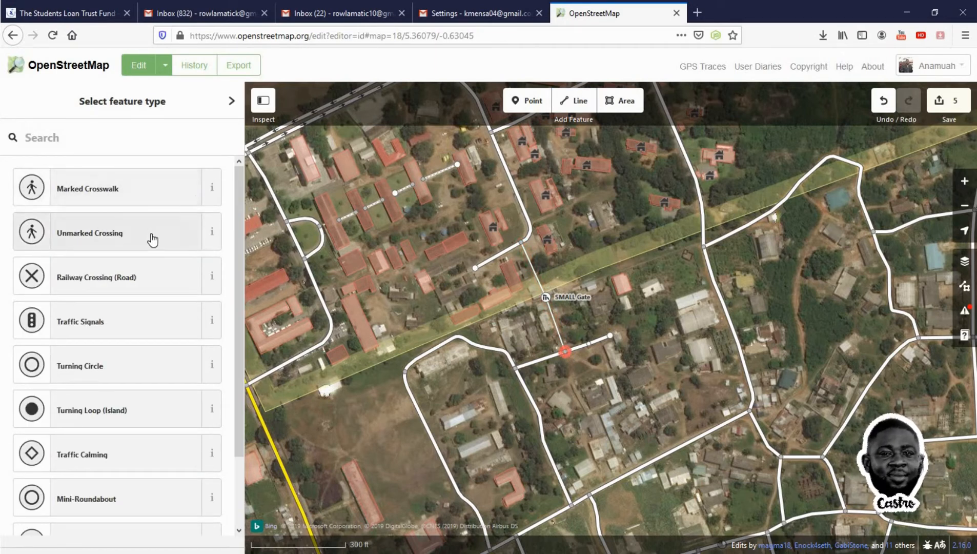
click(132, 138)
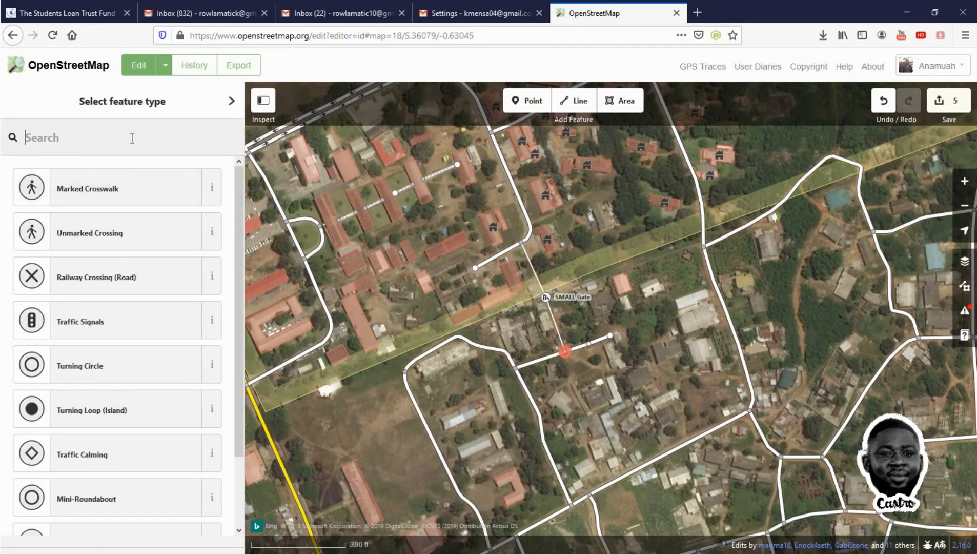
text(foot)
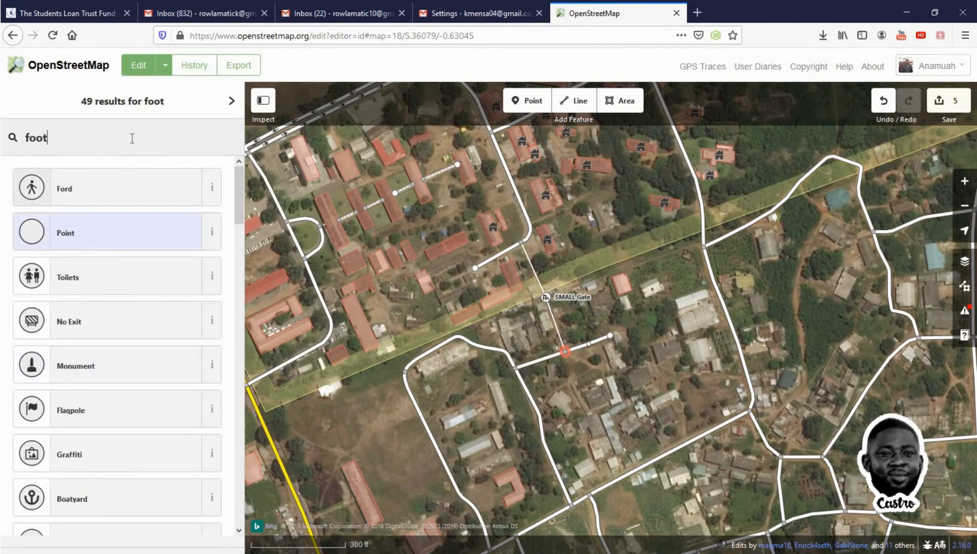
text(path)
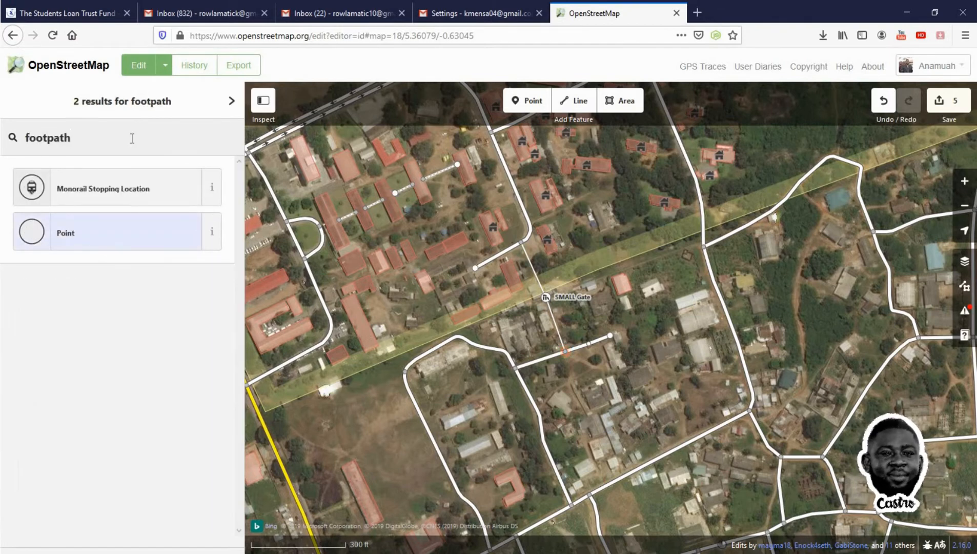
key(BackSpace)
key(BackSpace)
key(BackSpace)
key(BackSpace)
key(BackSpace)
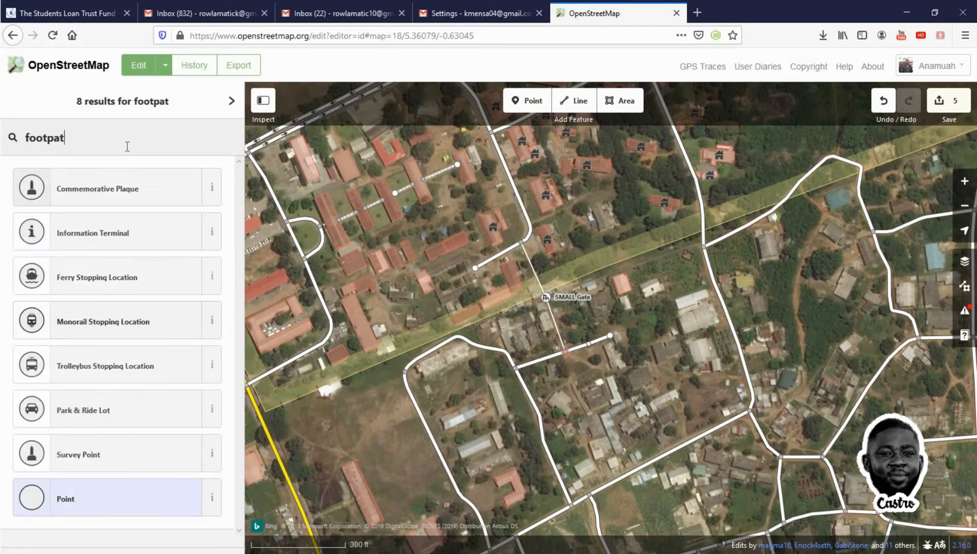
key(BackSpace)
key(BackSpace)
key(BackSpace)
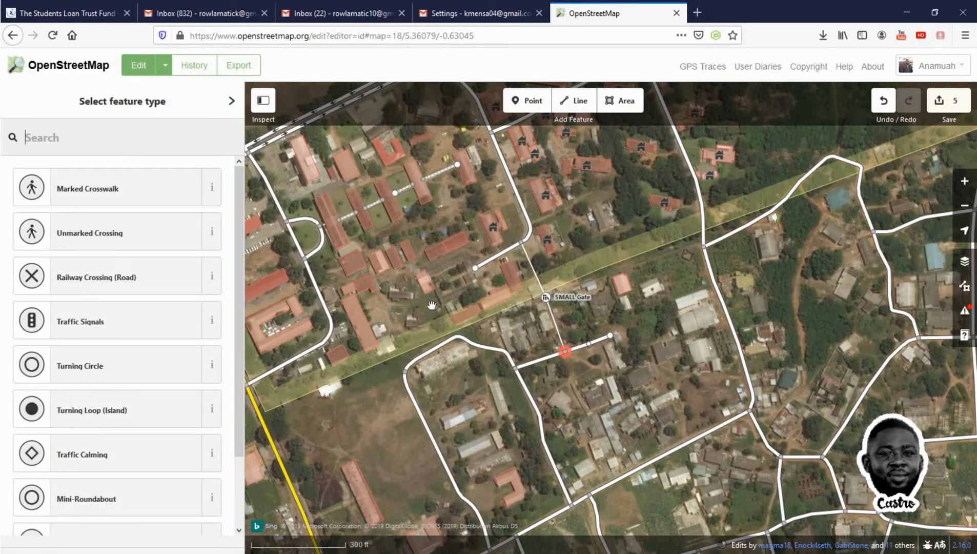
Select the new untagged line and change its feature type to Foot Path
shift+click(533, 274)
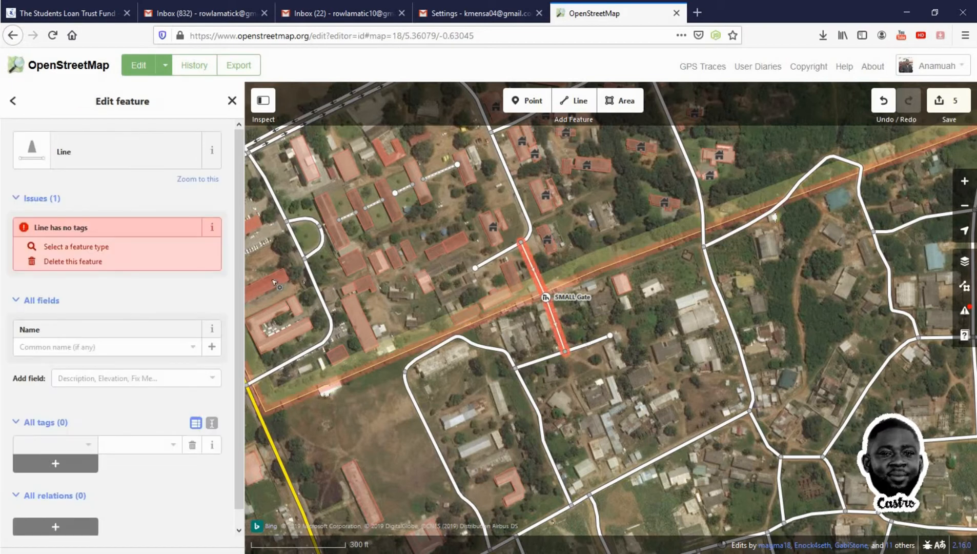
click(152, 159)
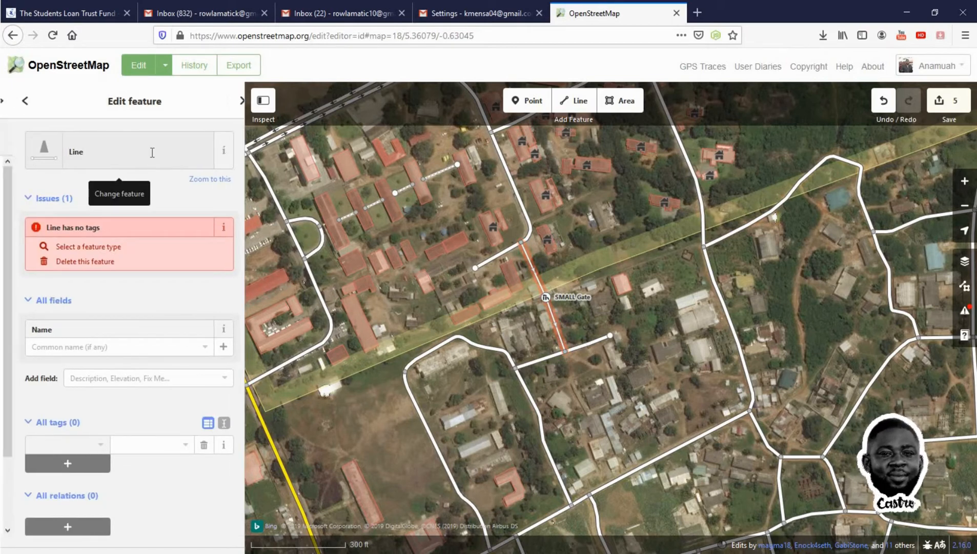
click(152, 189)
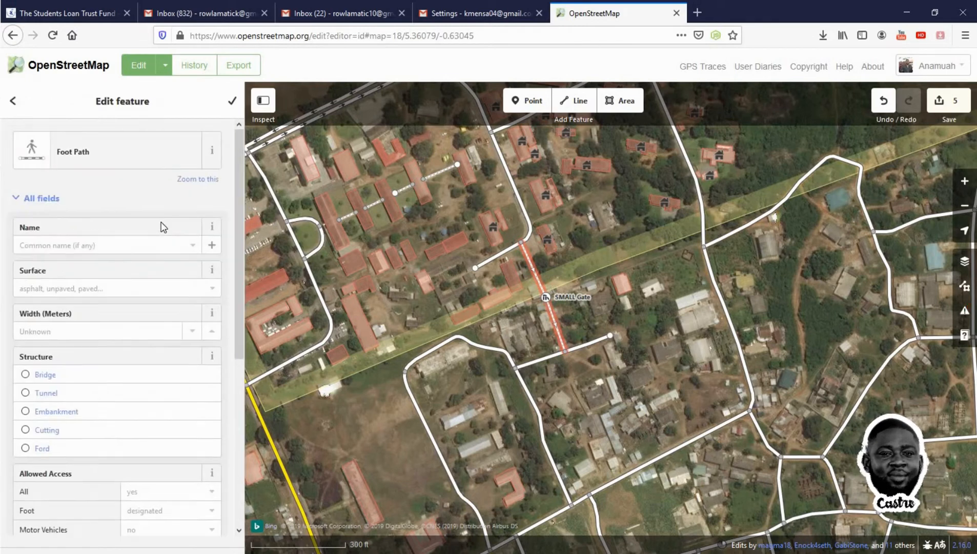
Name the foot path Small Gate
click(102, 243)
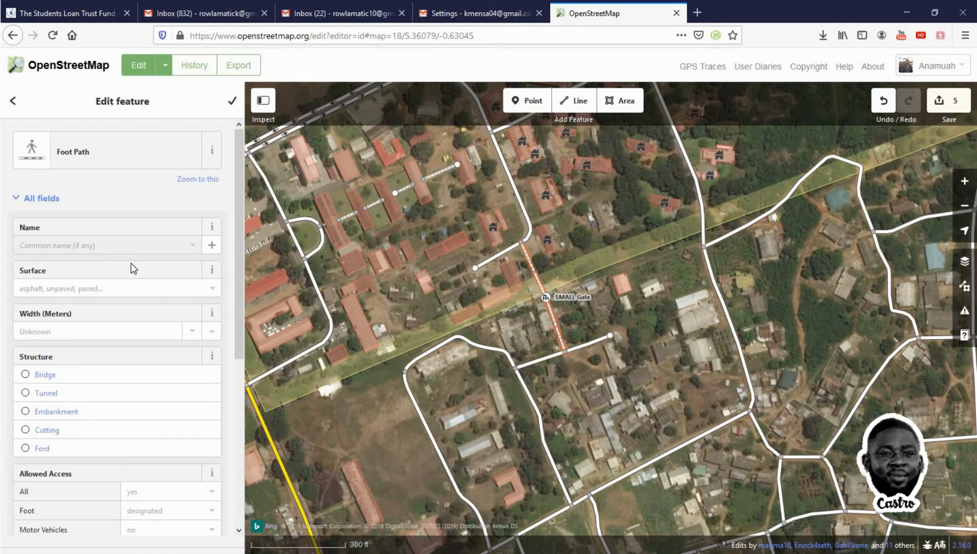
text(Small)
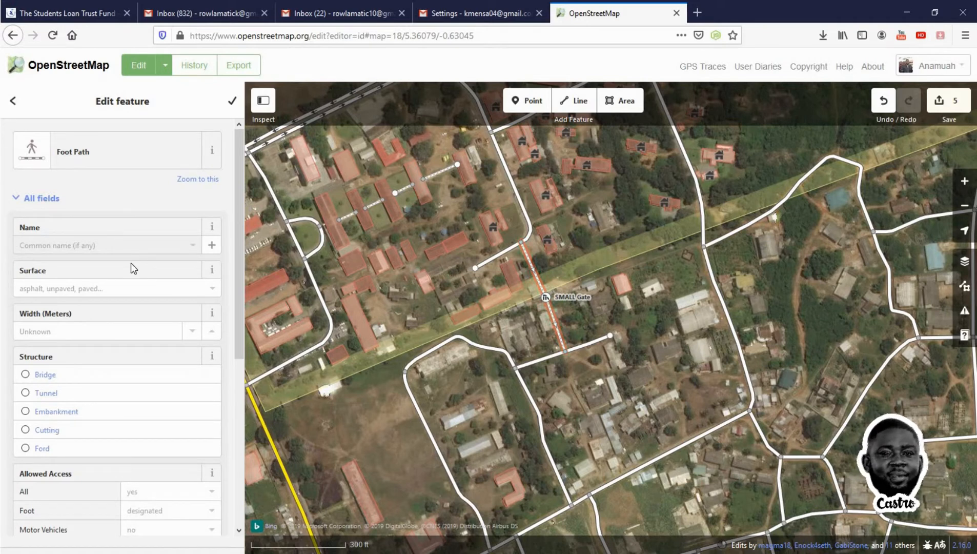
text( Gate)
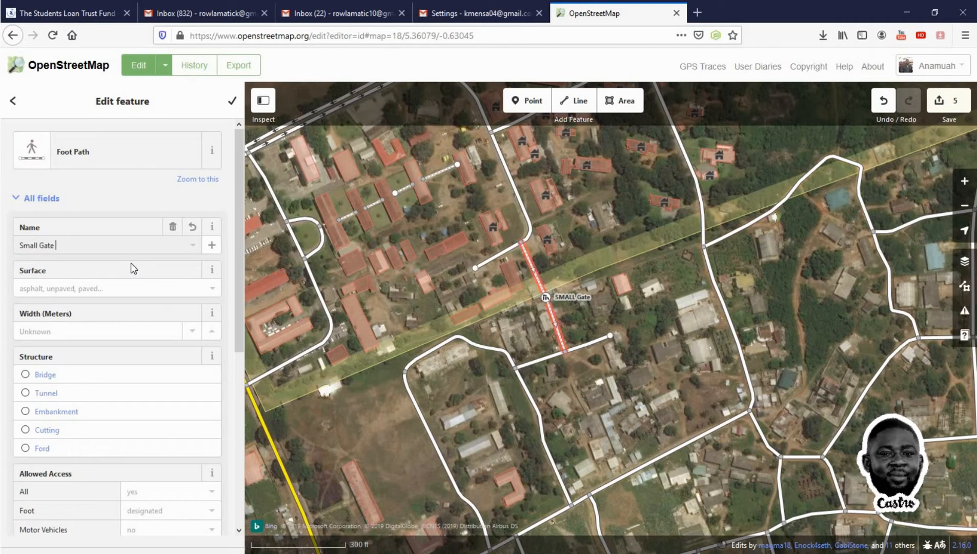
text( Link)
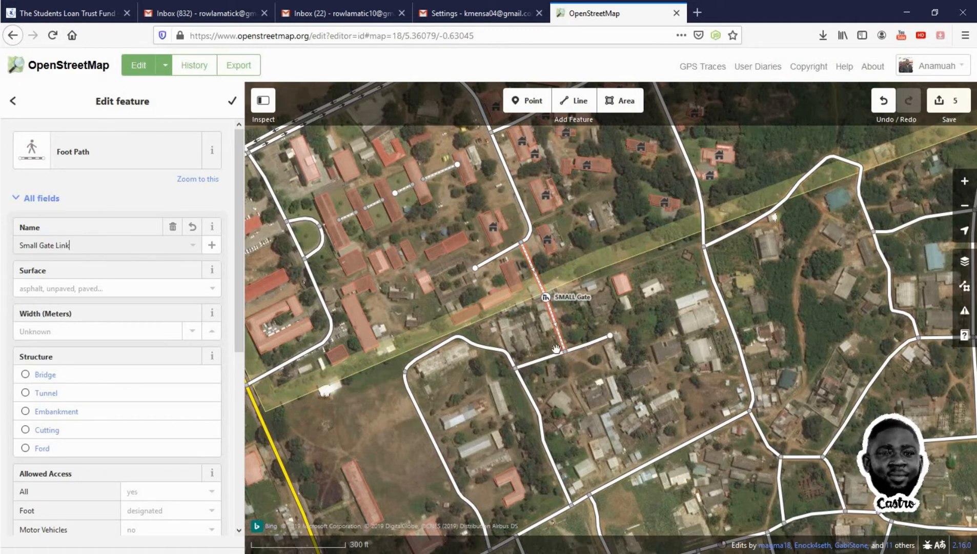
Rename the foot path Small Gate Link and set its surface to ground
click(125, 287)
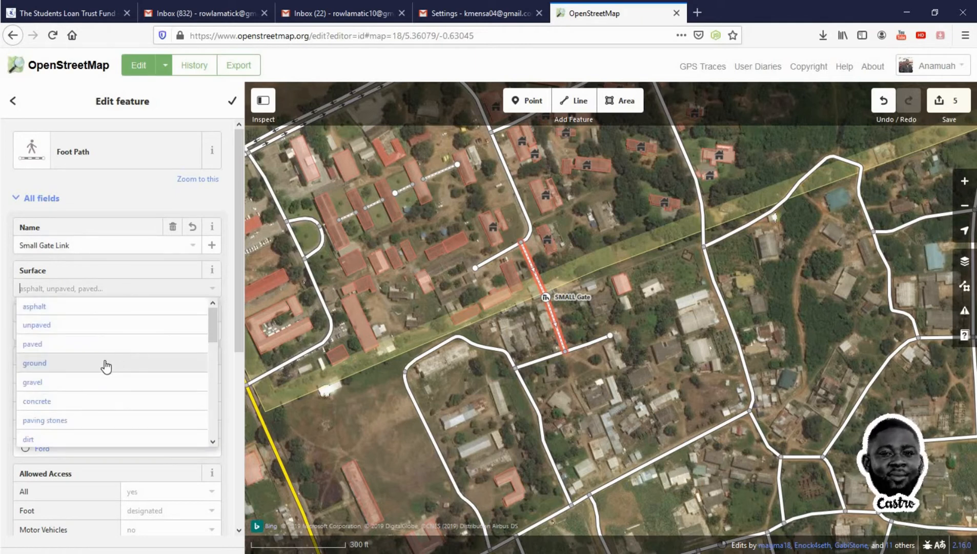
click(106, 365)
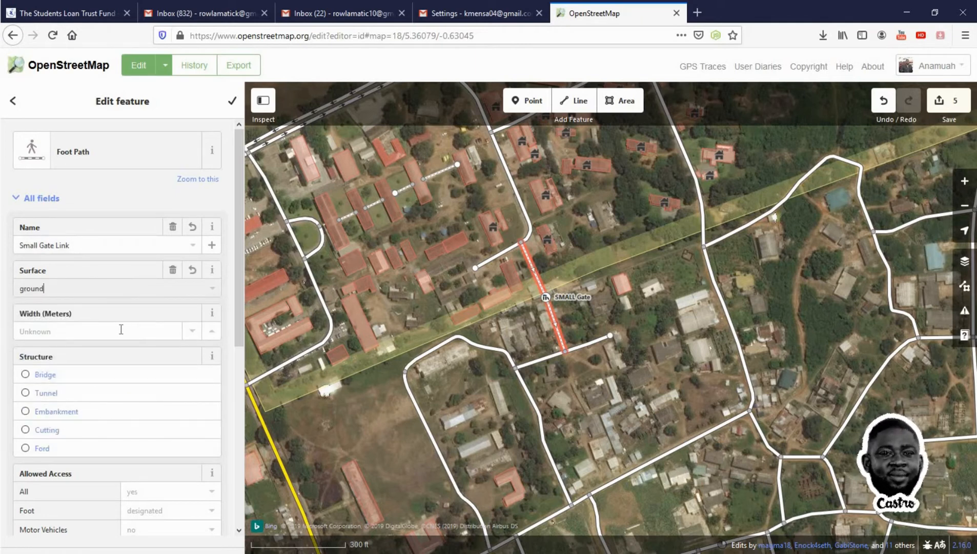
Review the foot path's remaining fields and tags before deselecting it
scroll(48, 354, down, 2)
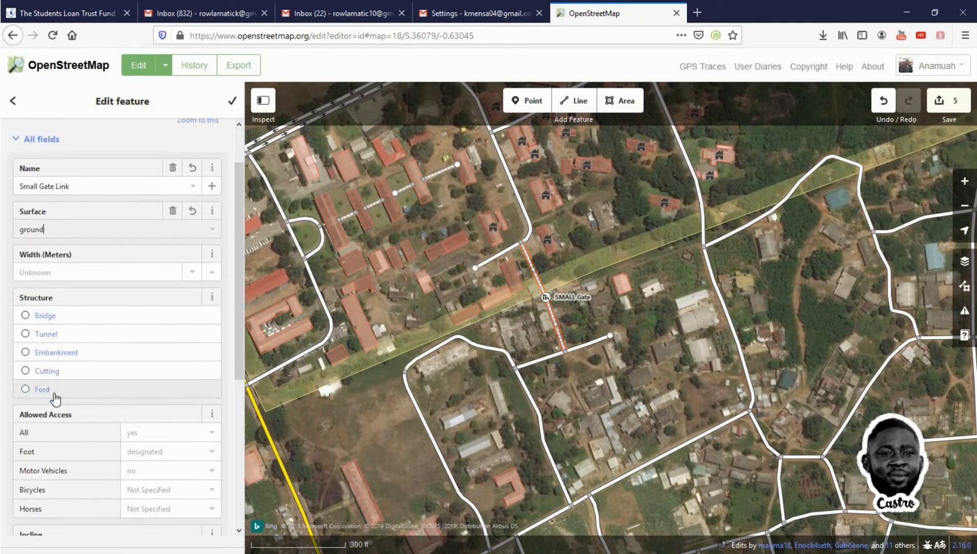
scroll(54, 399, down, 8)
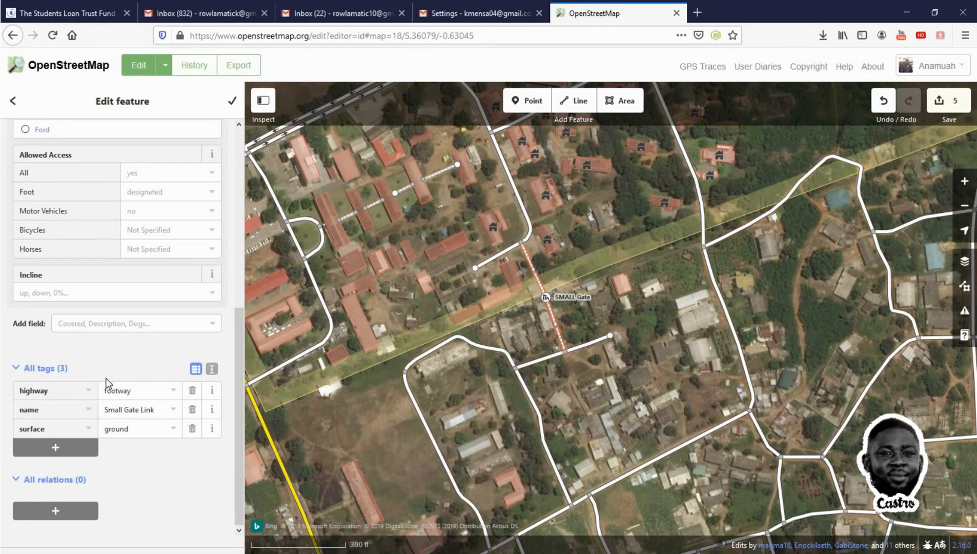
scroll(143, 360, up, 6)
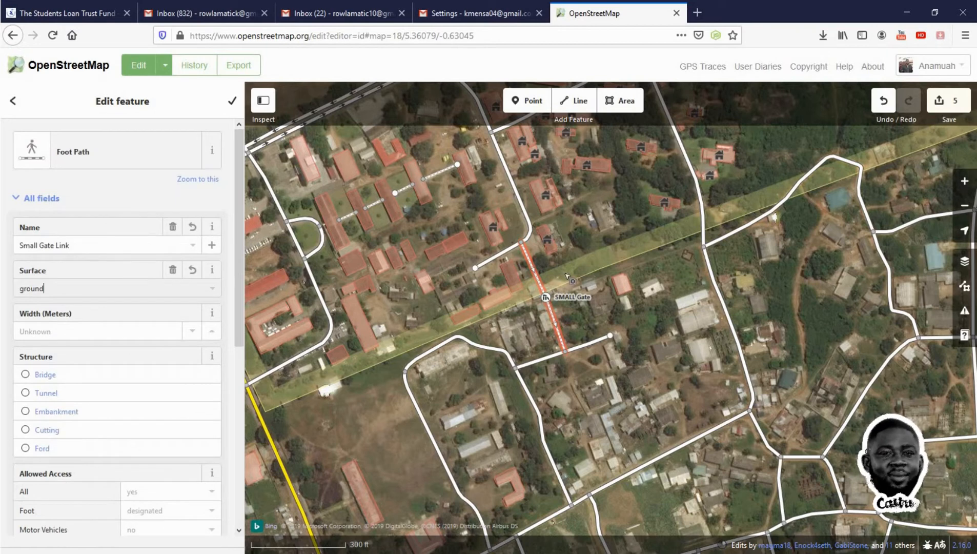
click(611, 316)
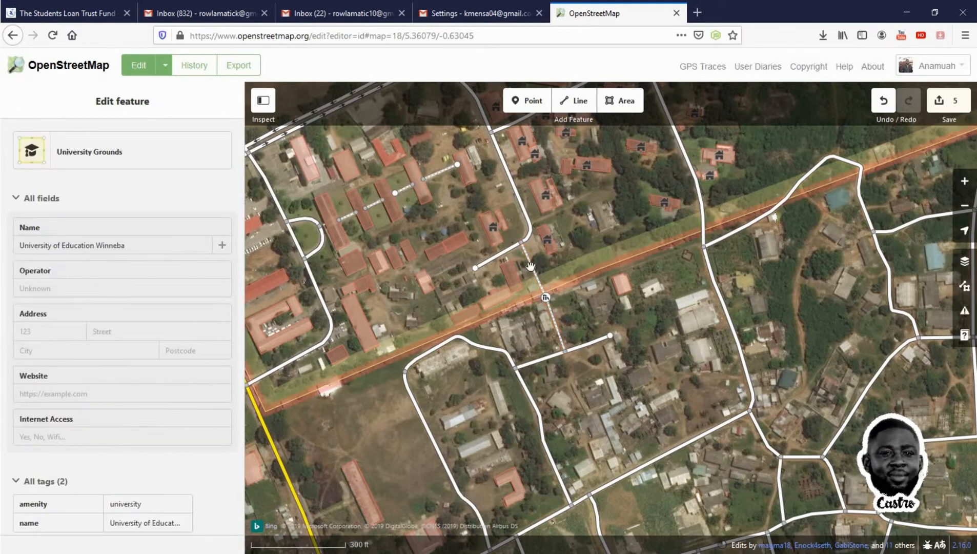
click(547, 298)
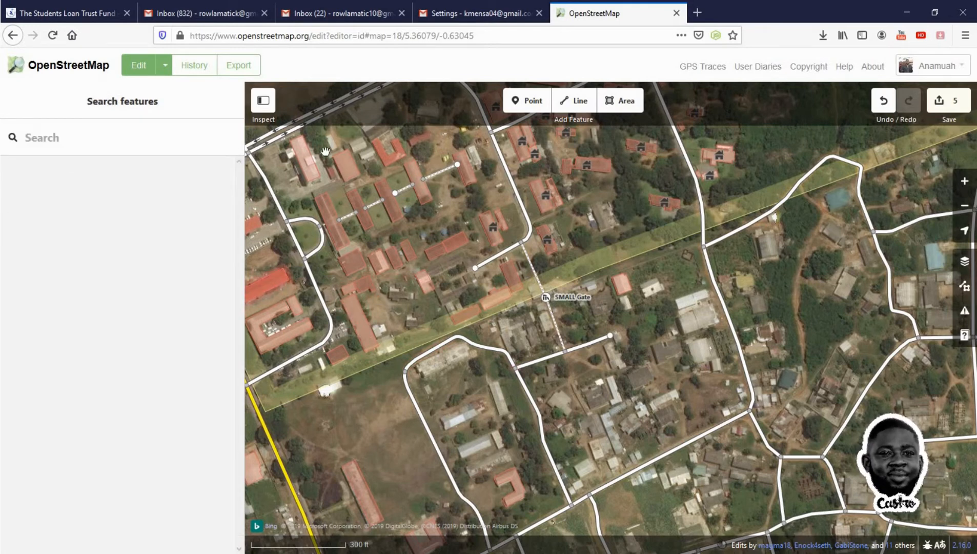
Trace an area around the long building inside the road loop south-west of the gate
click(621, 100)
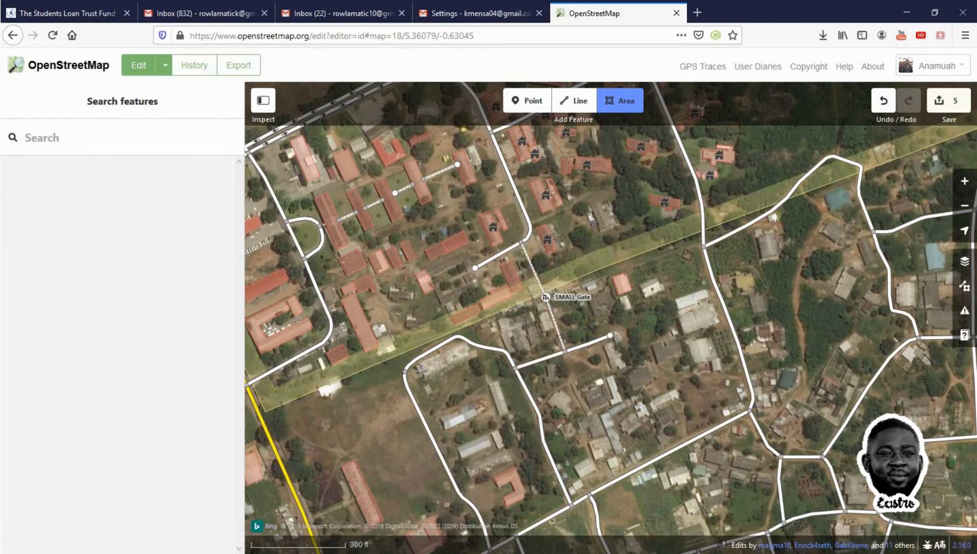
scroll(421, 371, up, 3)
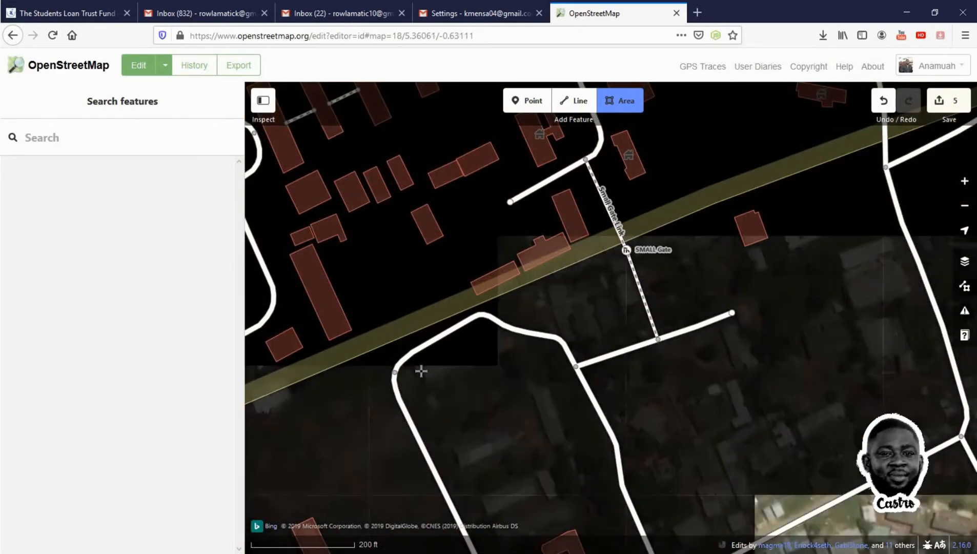
scroll(421, 370, up, 3)
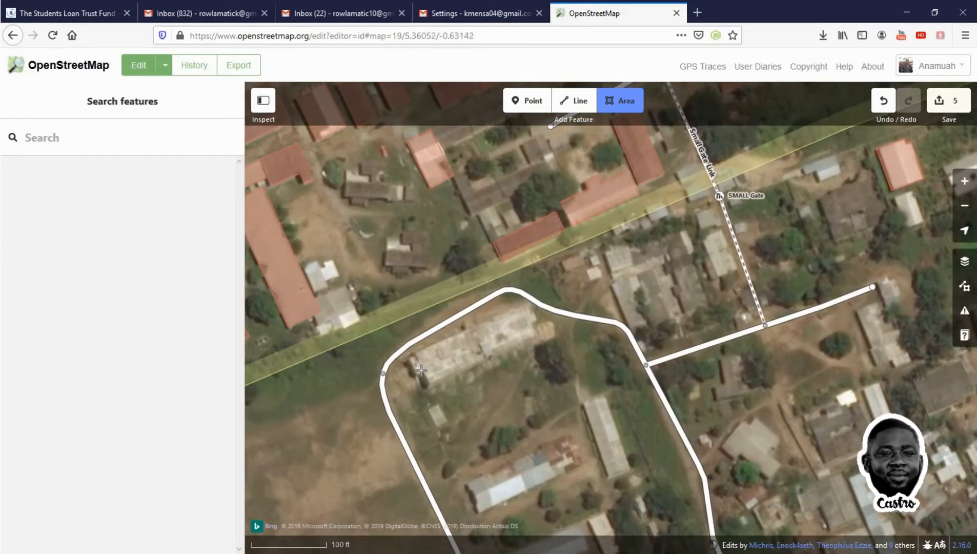
scroll(459, 348, up, 1)
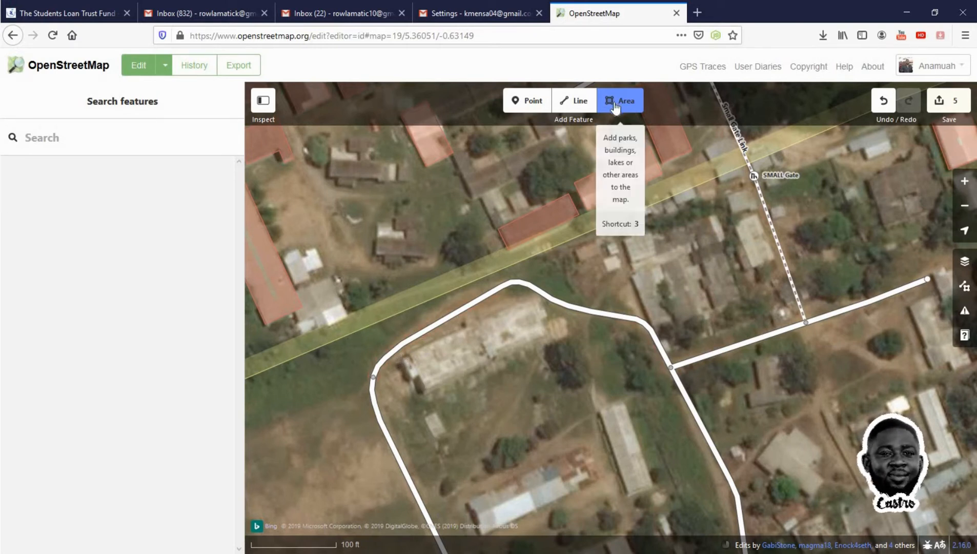
click(403, 358)
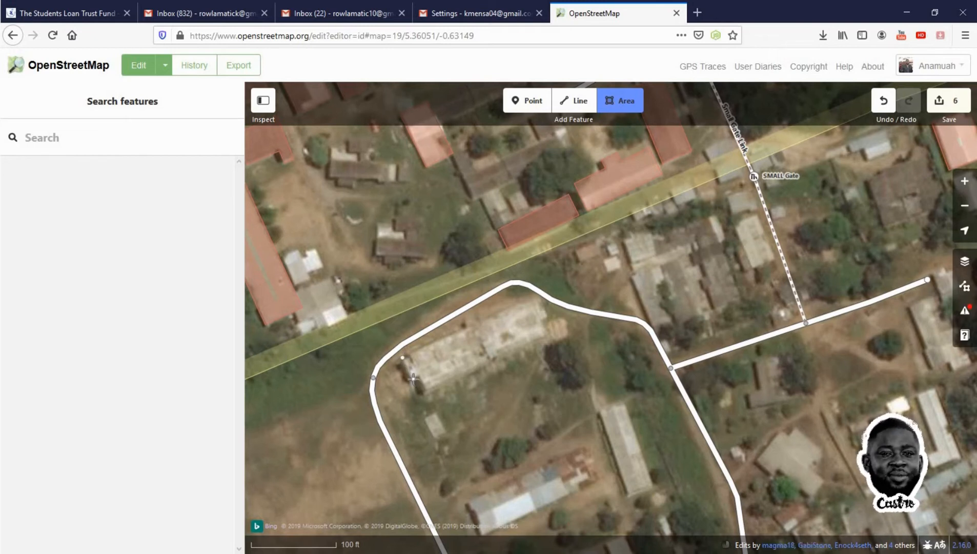
click(419, 375)
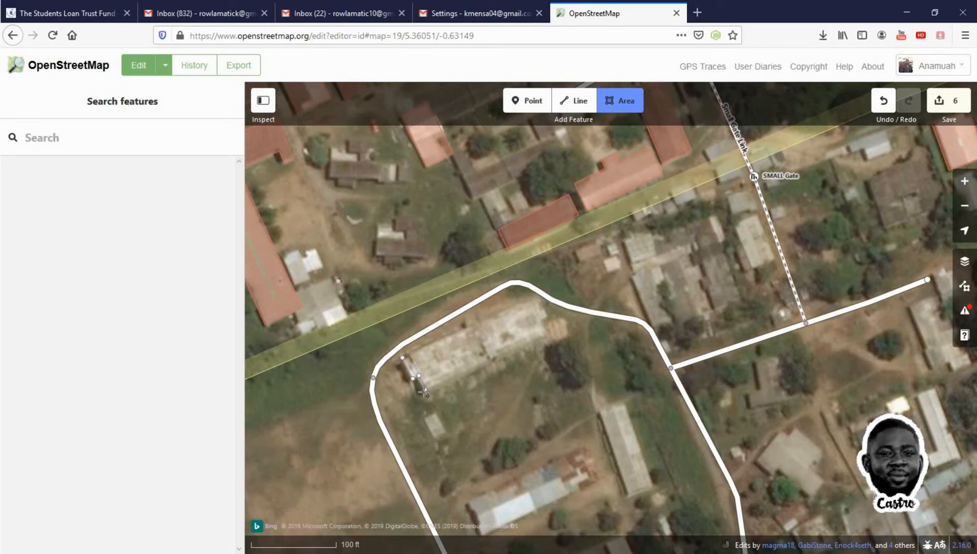
click(423, 394)
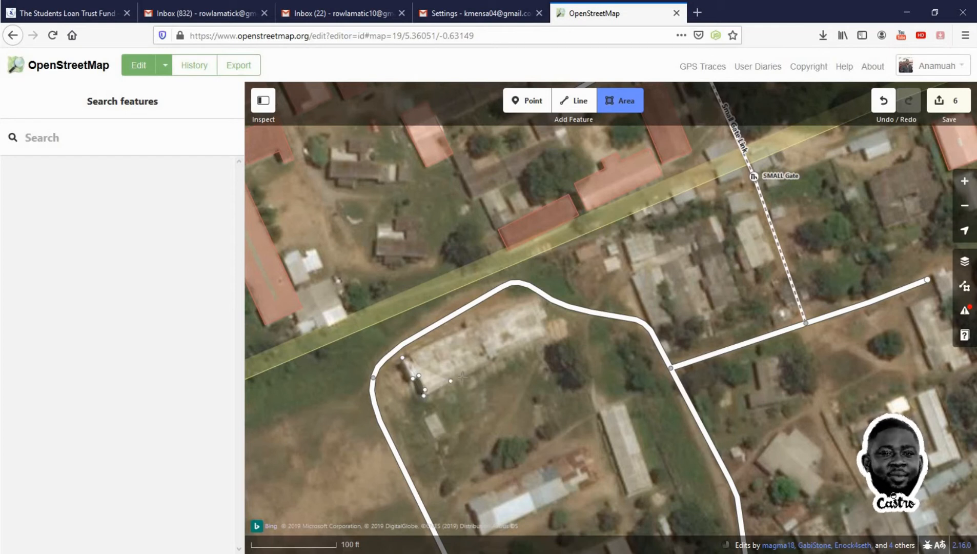
click(522, 352)
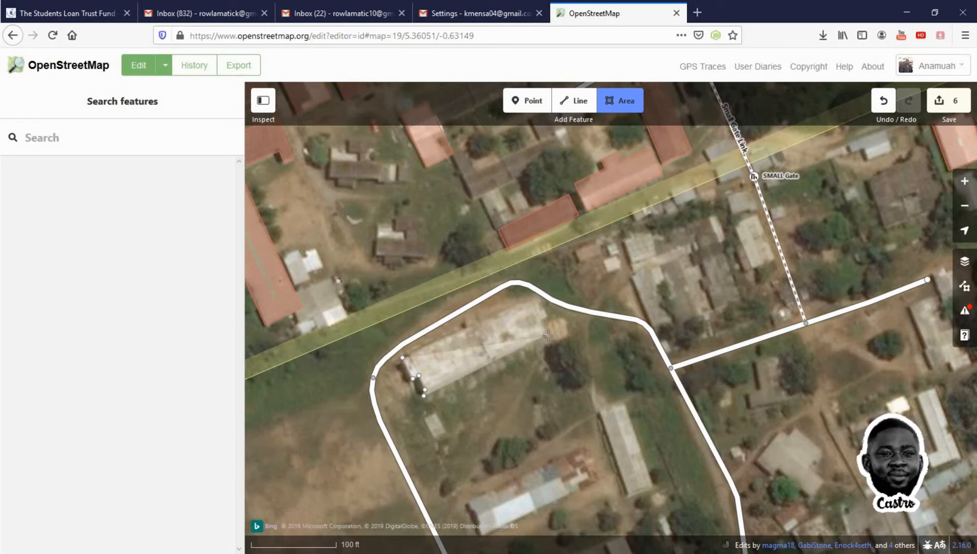
click(541, 310)
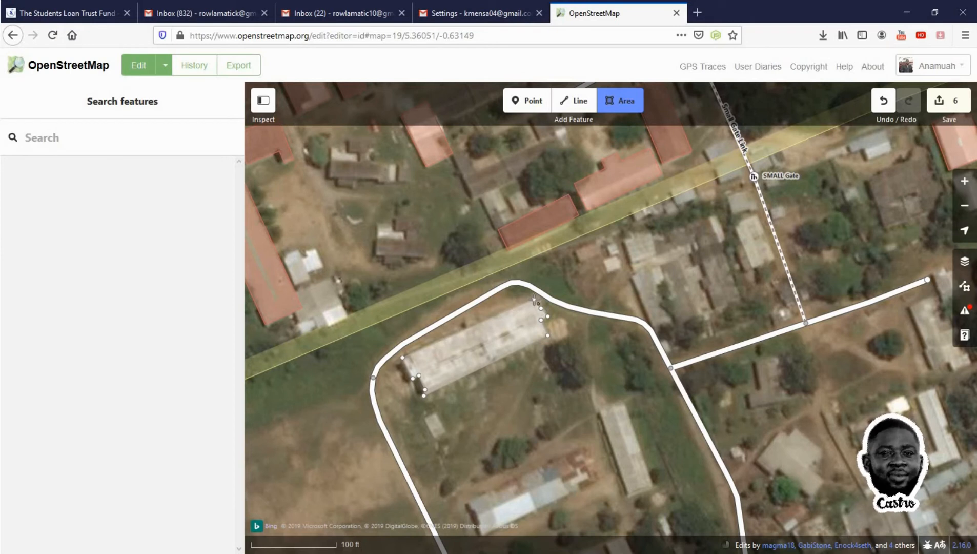
click(535, 301)
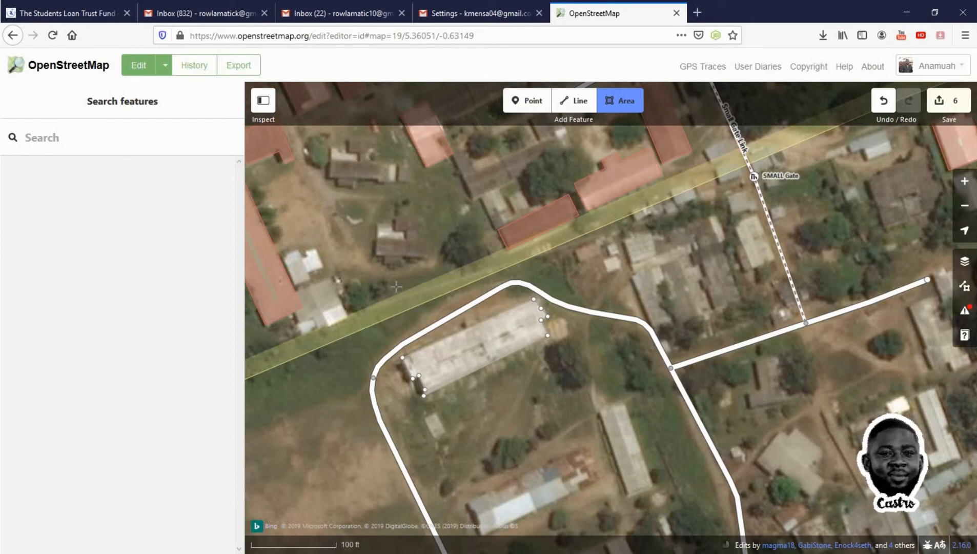
click(480, 322)
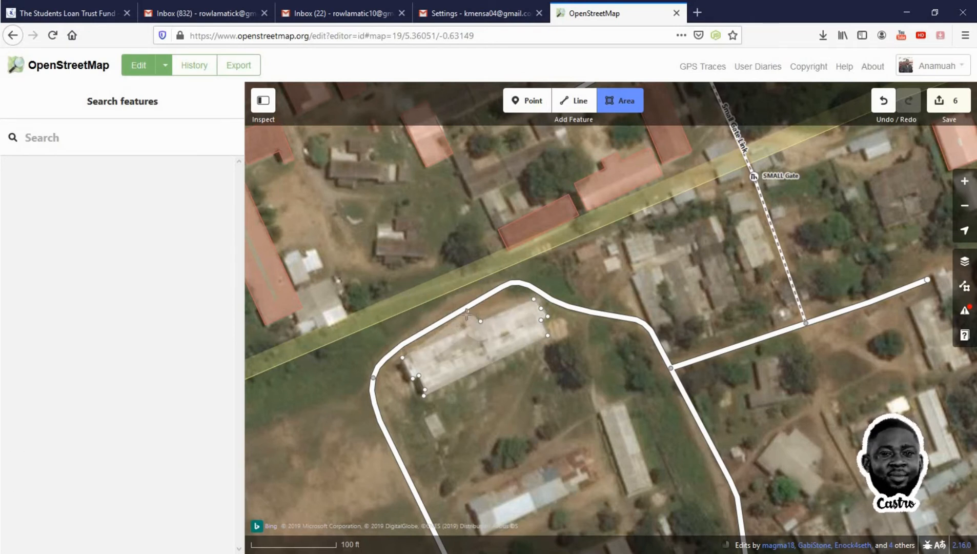
click(466, 314)
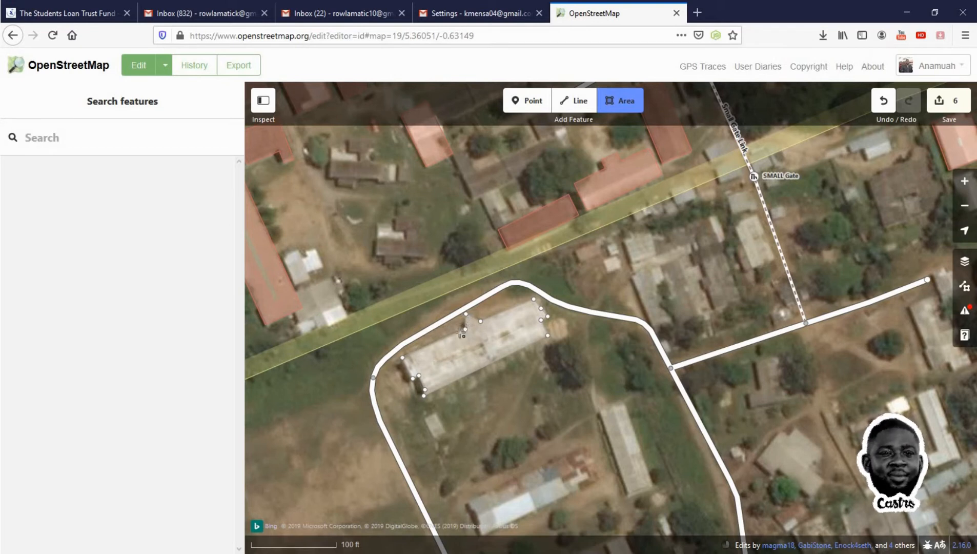
click(404, 359)
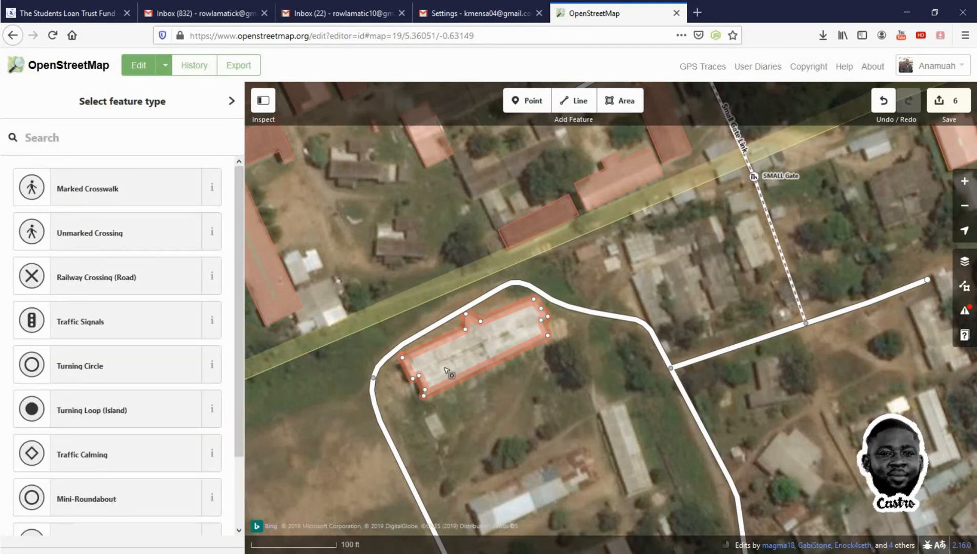
right_click(499, 348)
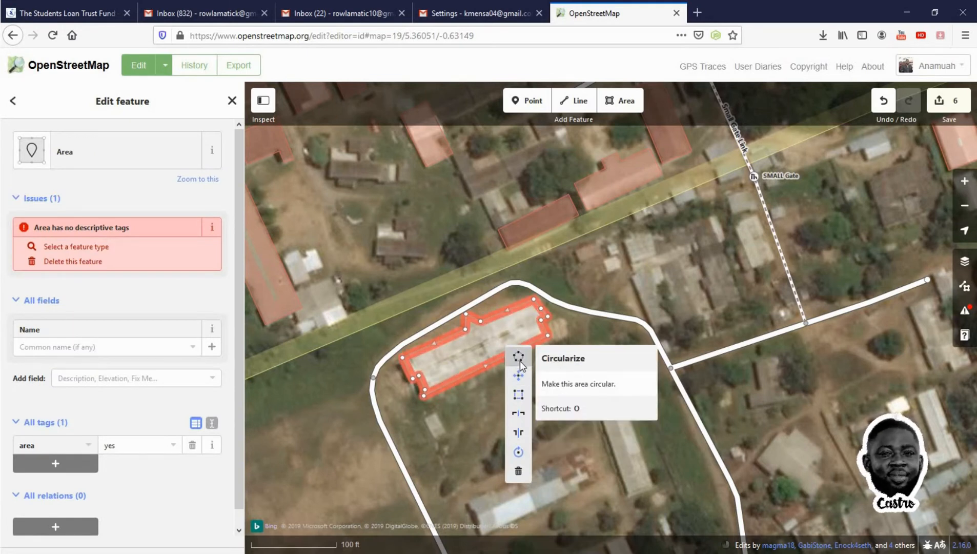
click(478, 347)
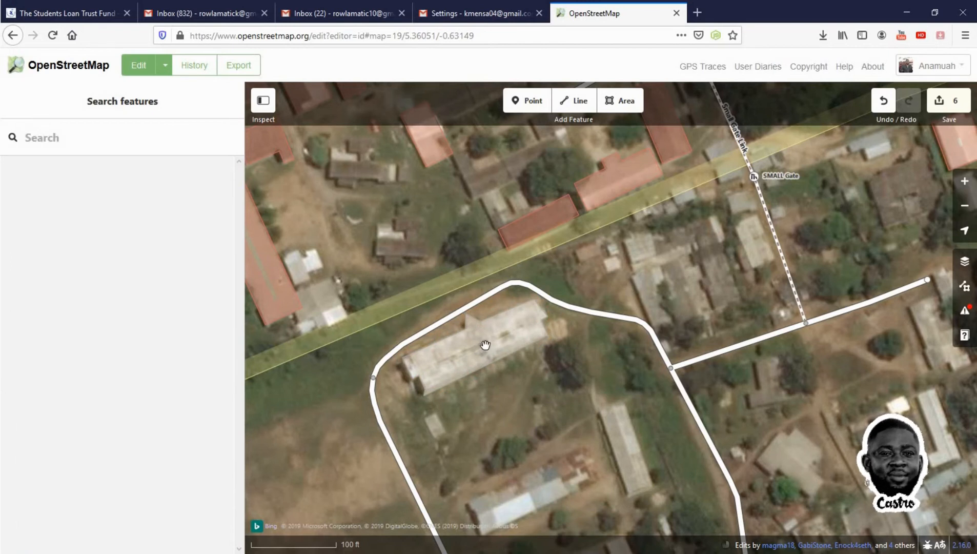
click(507, 349)
right_click(518, 353)
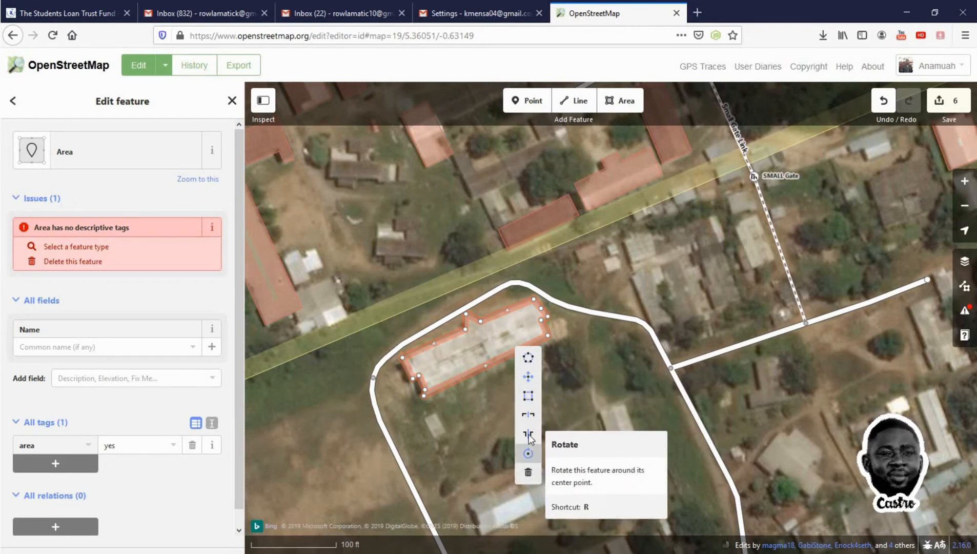
click(485, 323)
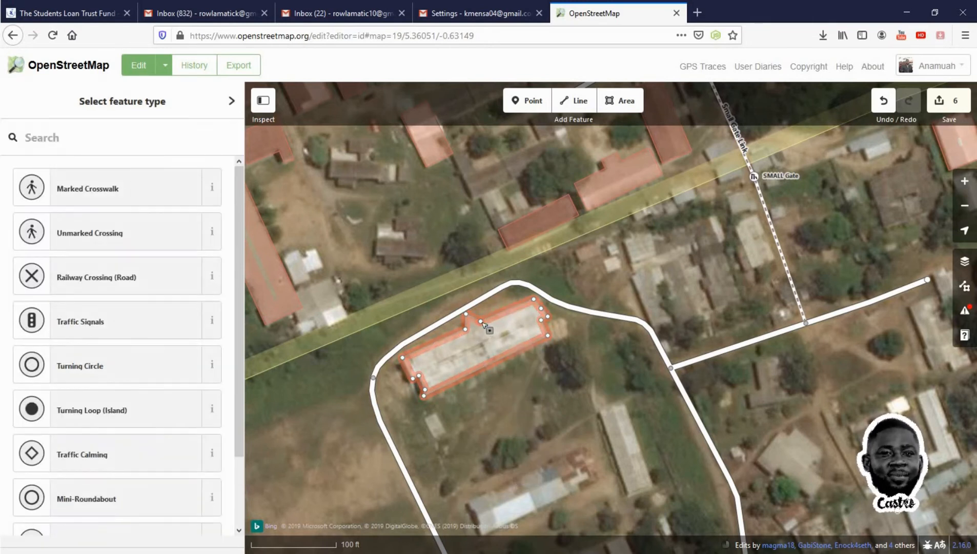
Set the new area's feature type to Hostel
click(498, 316)
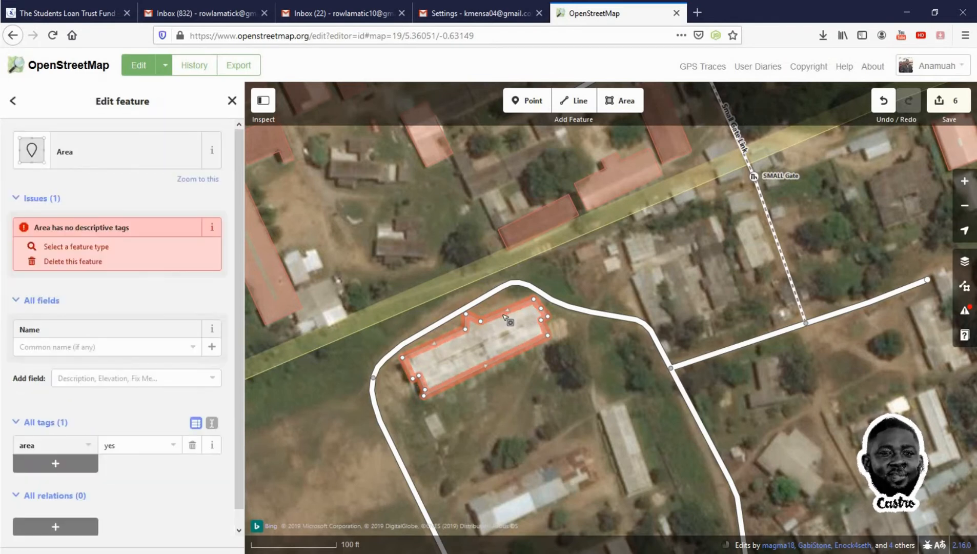
click(186, 160)
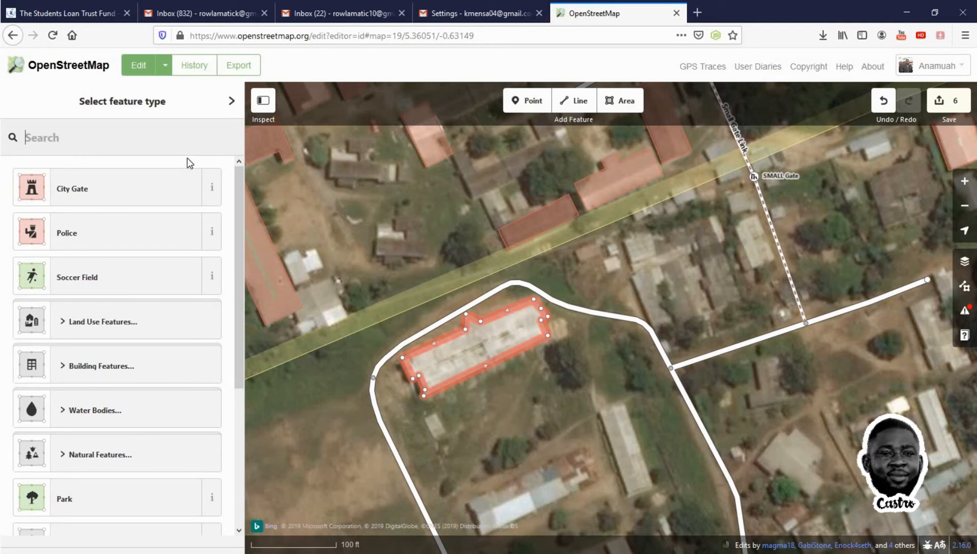
text(bui)
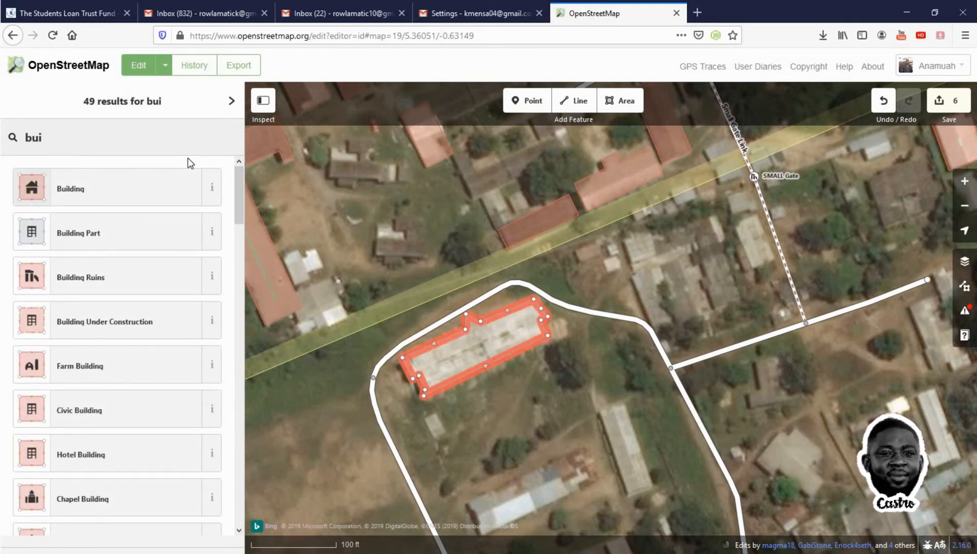
key(BackSpace)
key(BackSpace)
key(BackSpace)
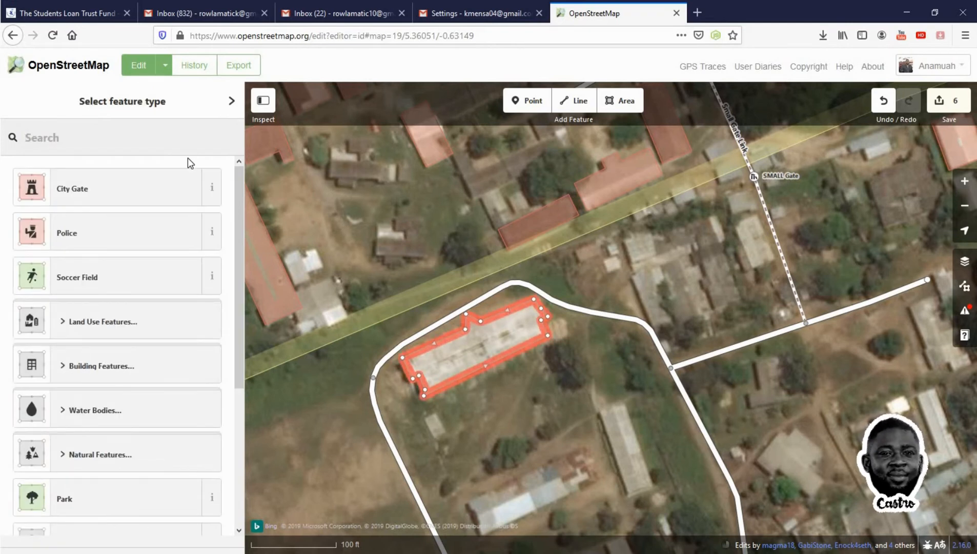
text(hoste)
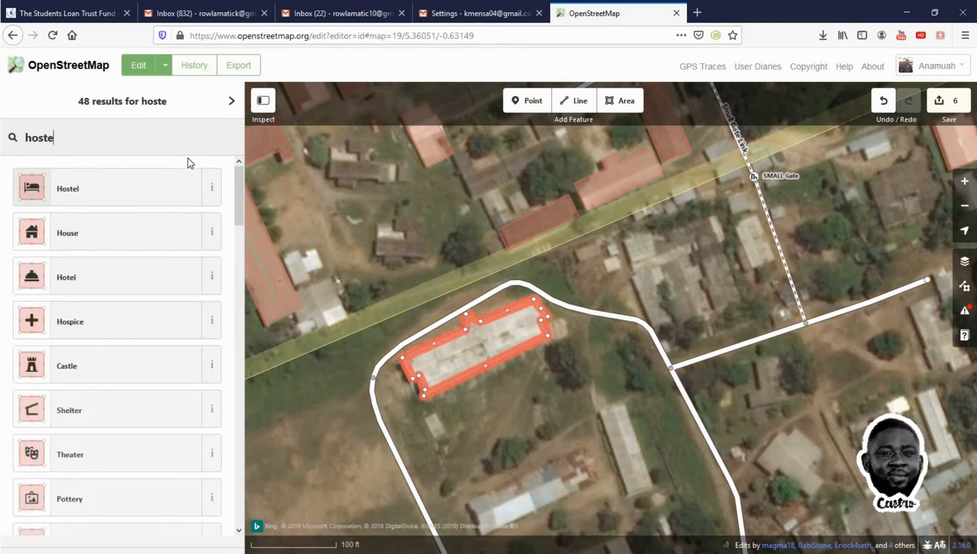
click(124, 200)
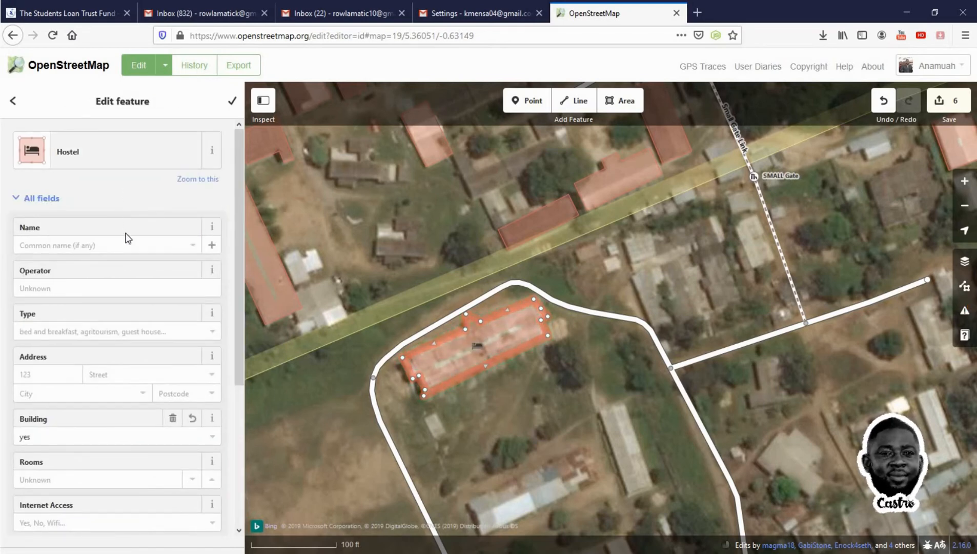
Name the hostel area Presby Hostel
click(125, 244)
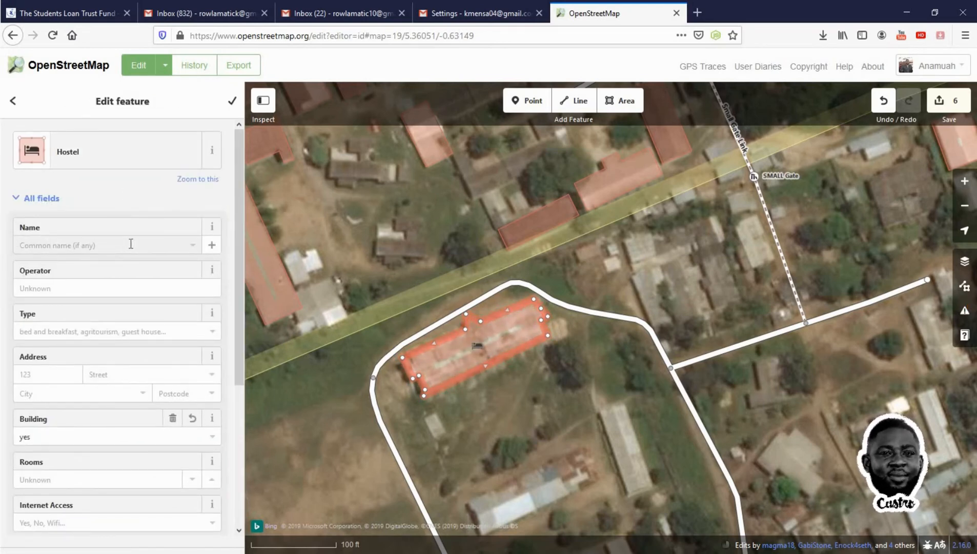
text(Pr)
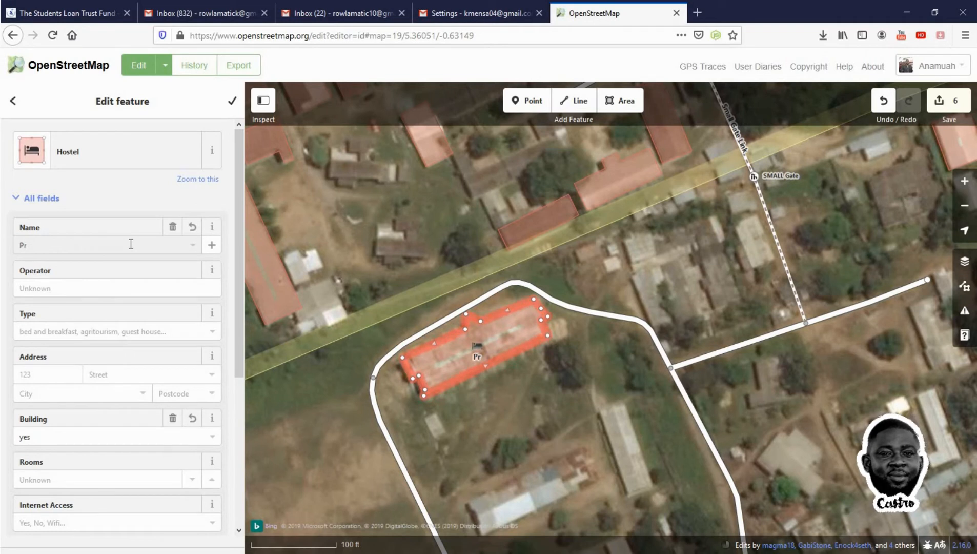
text(es)
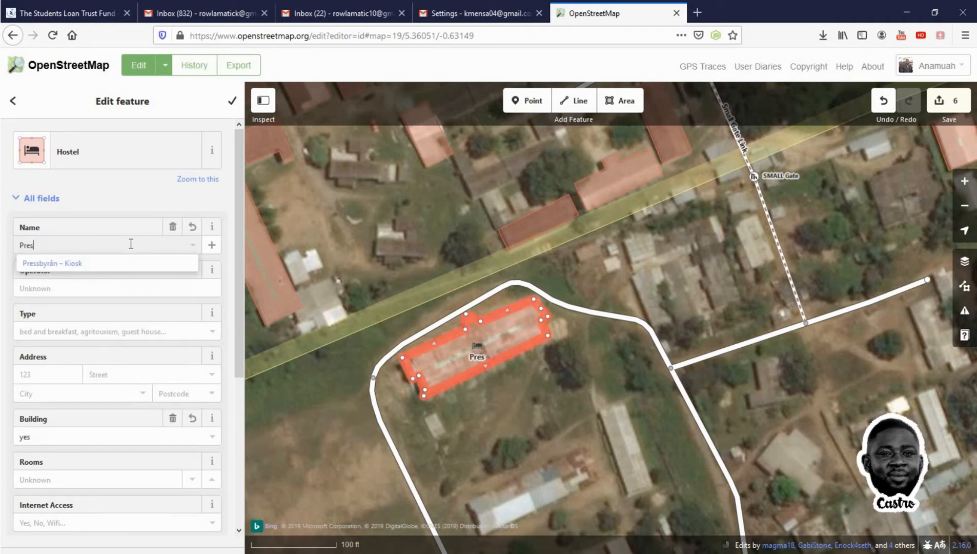
text(by)
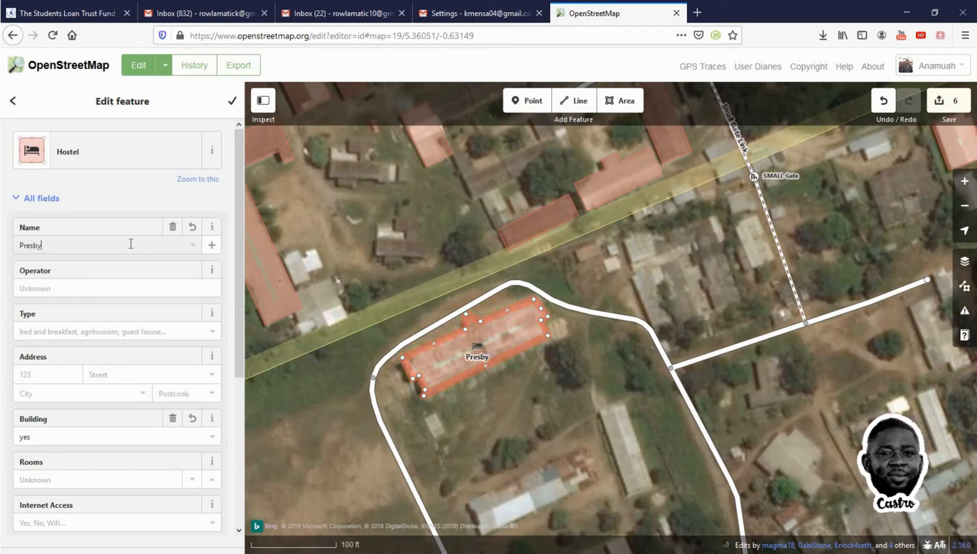
text( Hostel)
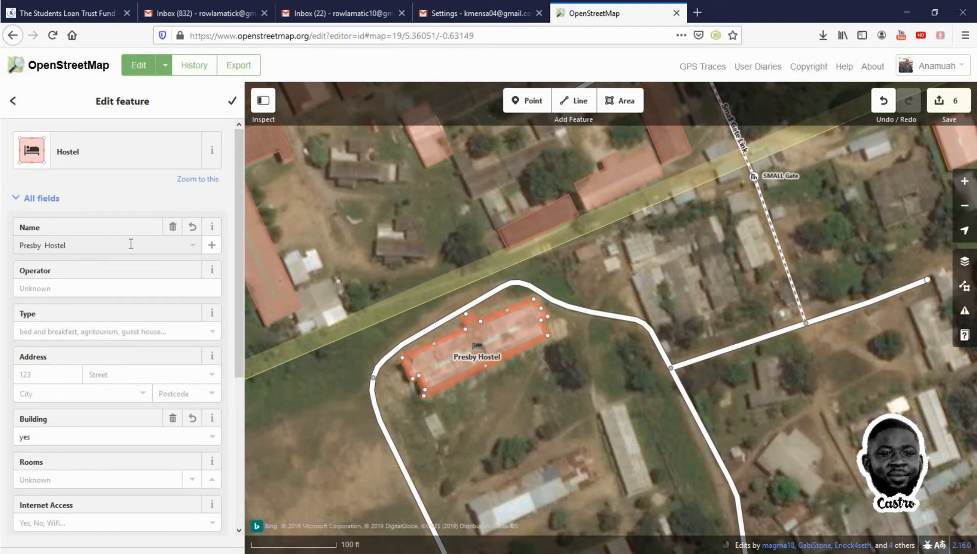
click(131, 244)
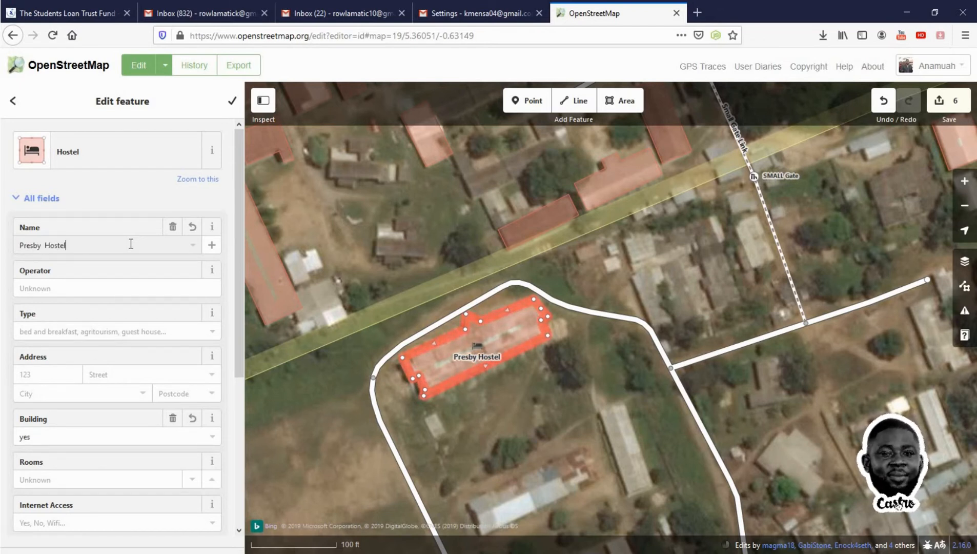
Enter the hostel operator's full name in the Operator field
click(125, 293)
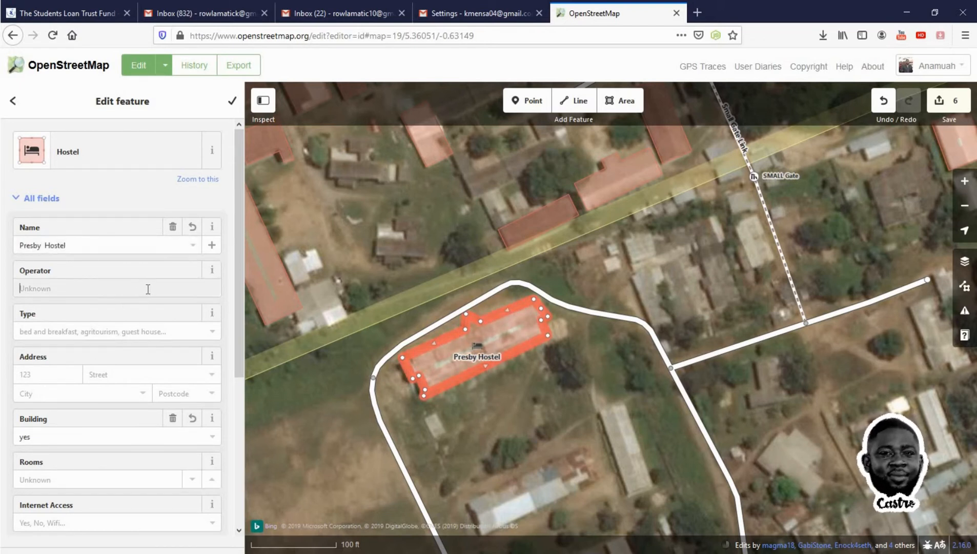
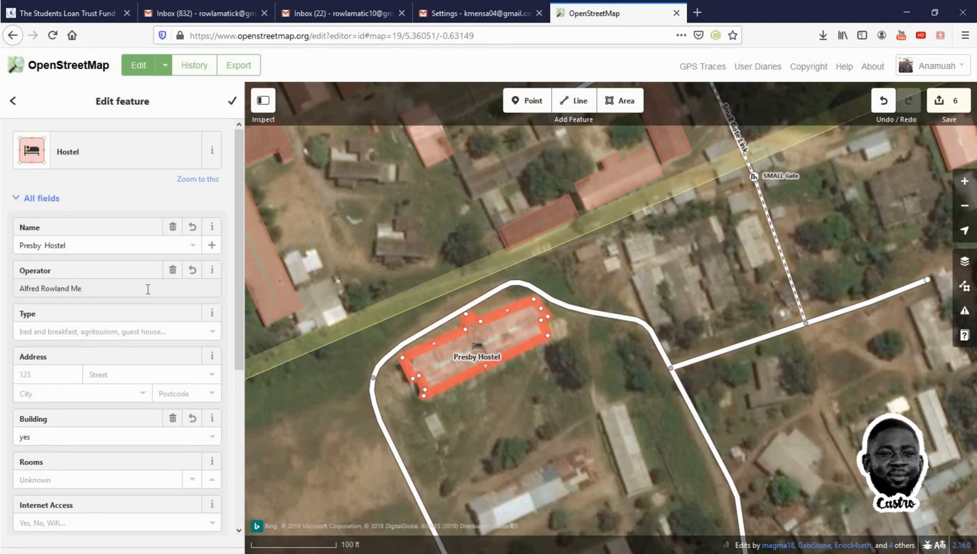
Set the hostel's type to hostel and its number of rooms to 96
click(155, 333)
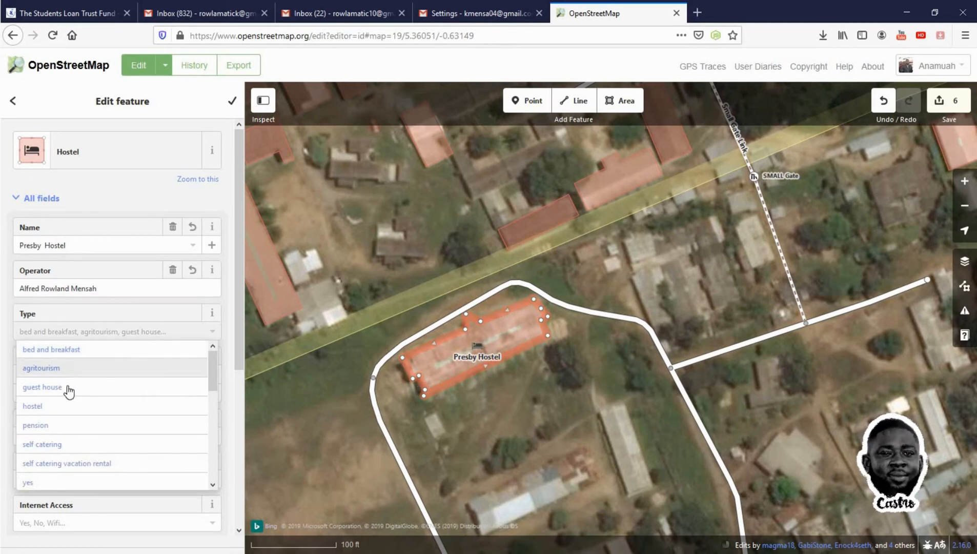
click(60, 405)
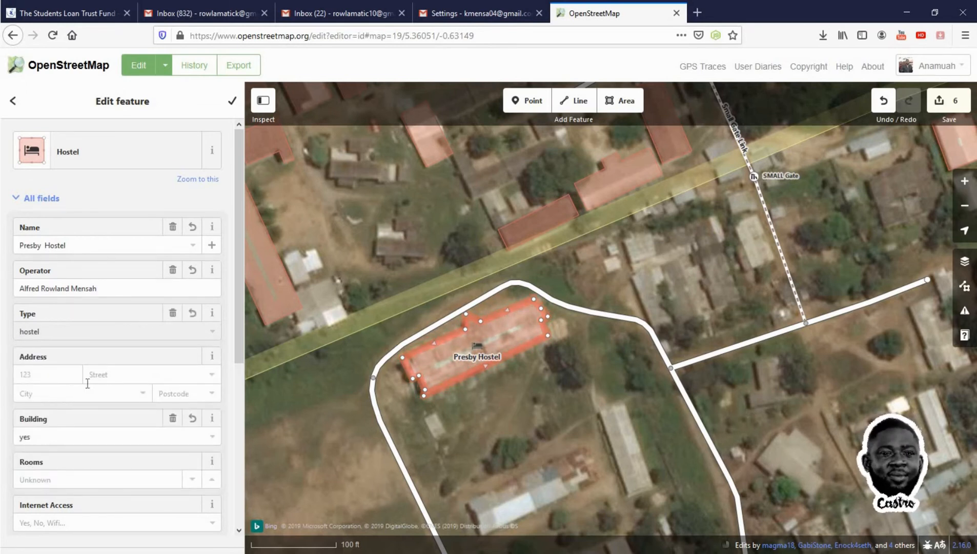
scroll(87, 384, down, 3)
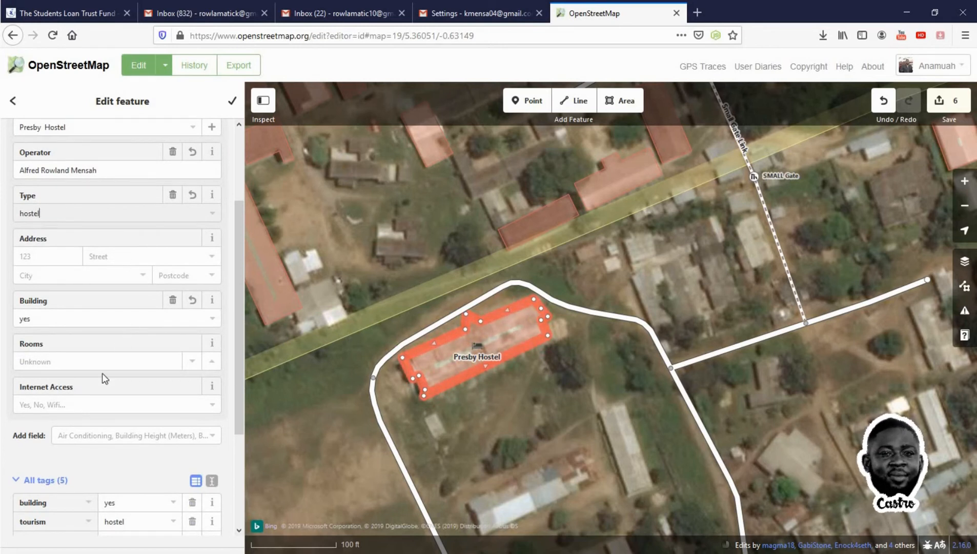
click(129, 364)
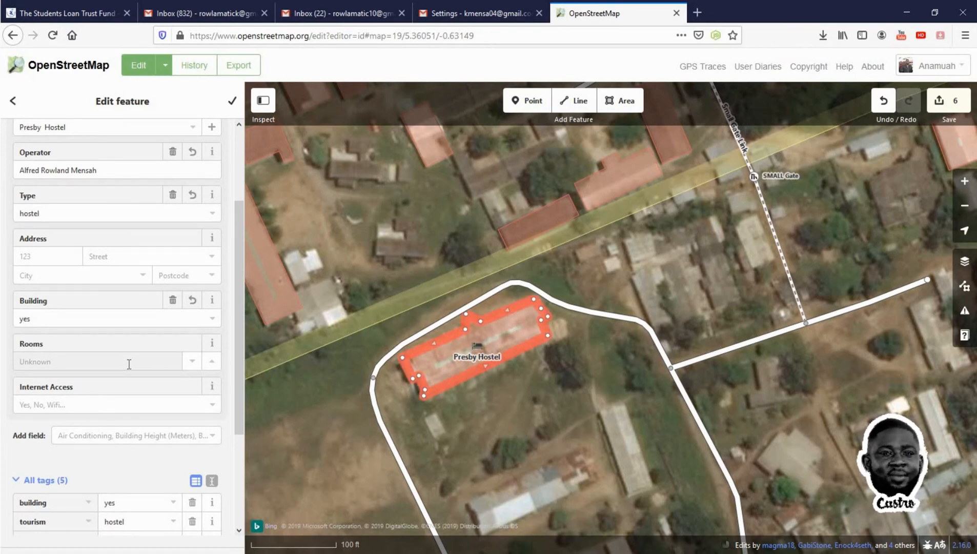
text(9)
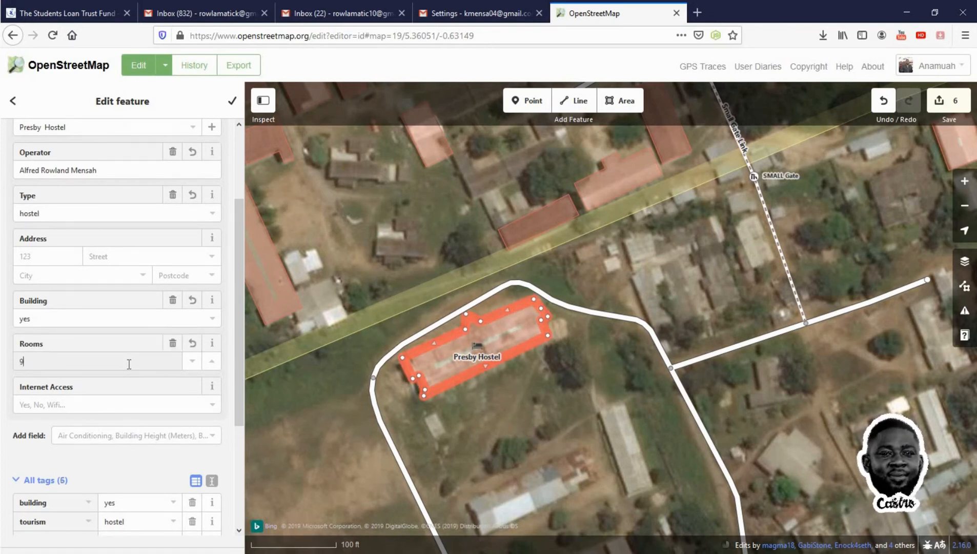
text(6)
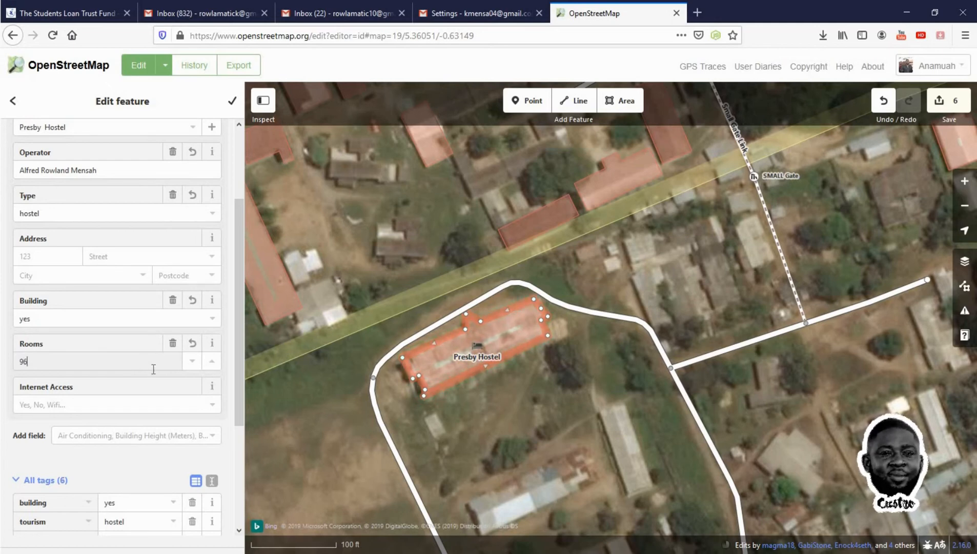
Set the hostel's internet access to No and review its tag list
scroll(142, 381, down, 3)
click(92, 288)
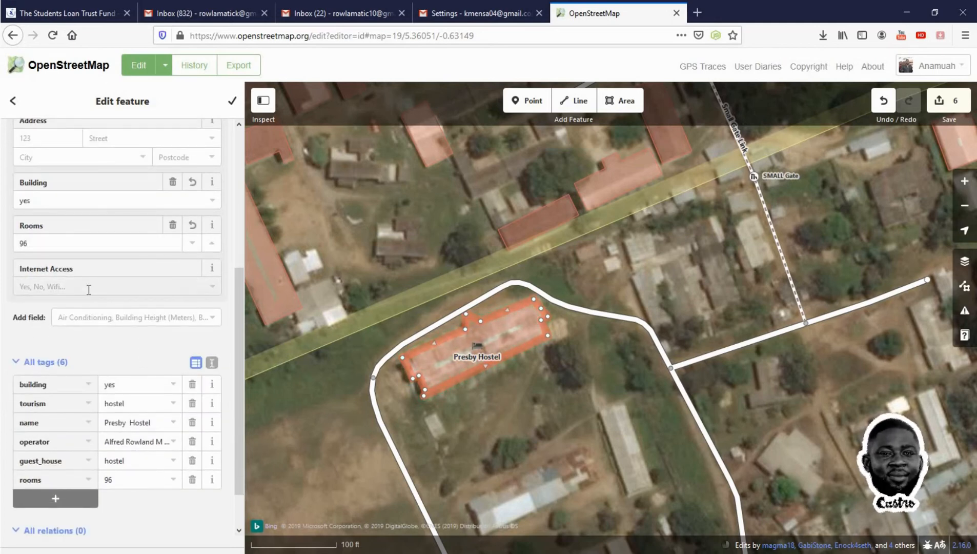
click(77, 324)
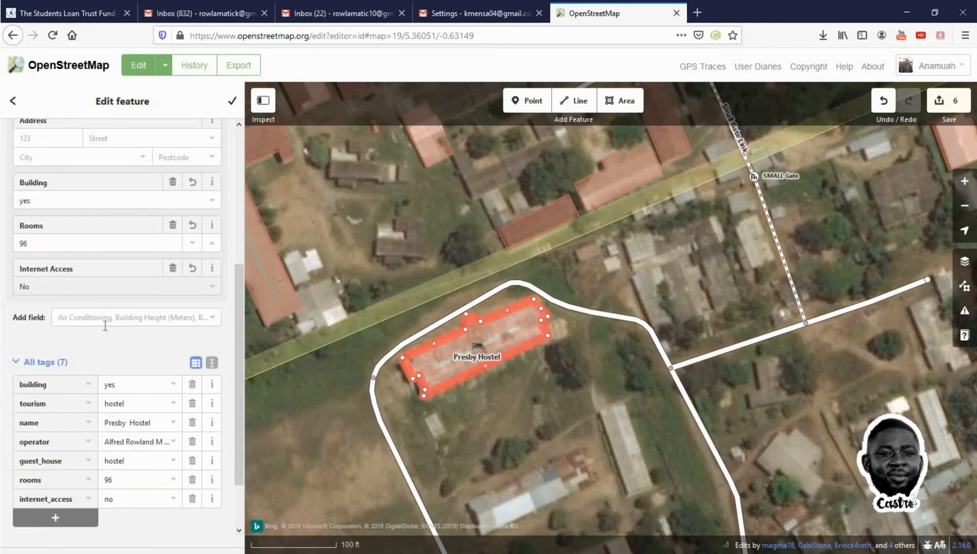
scroll(113, 359, down, 2)
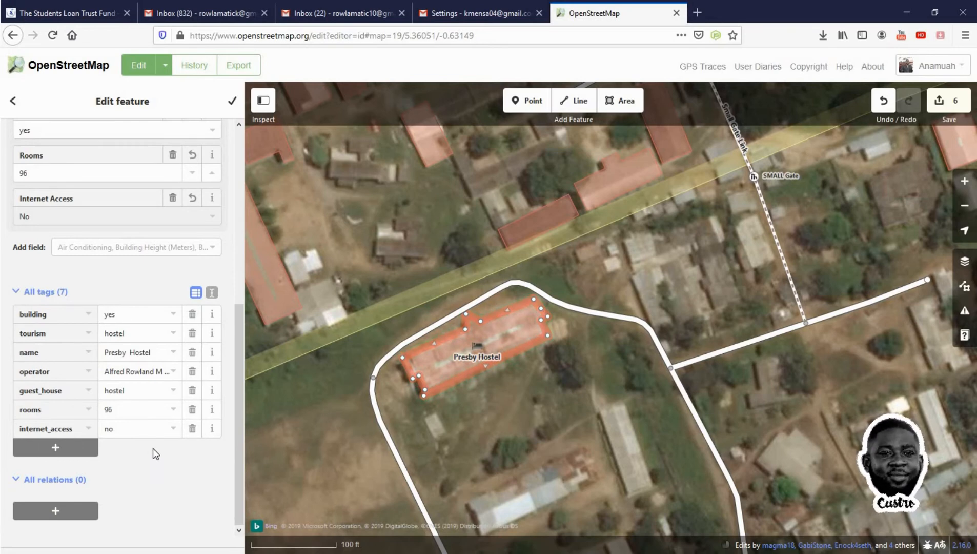
scroll(153, 449, up, 6)
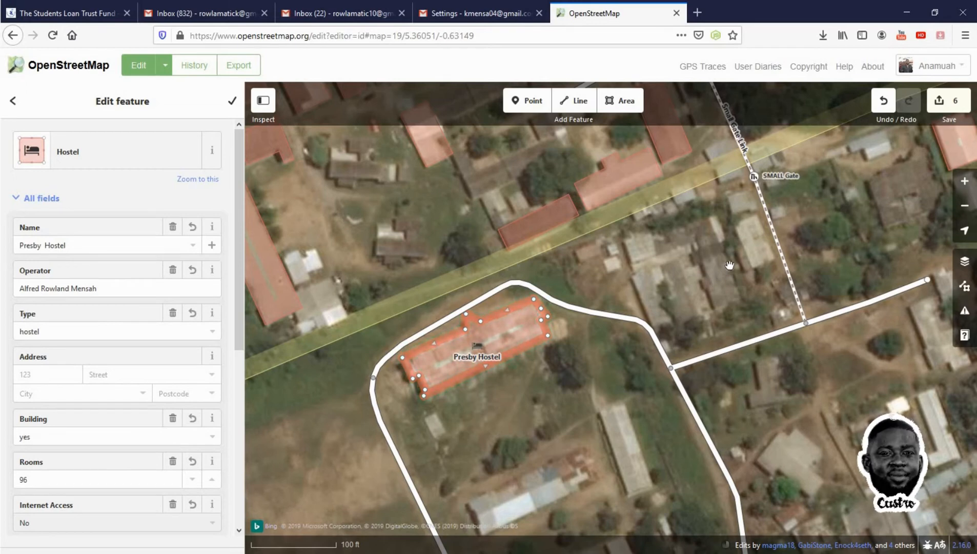
Upload the edits with the changeset comment "Mapping of the Presby hostel and the small gate in uew"
drag(717, 288, 620, 387)
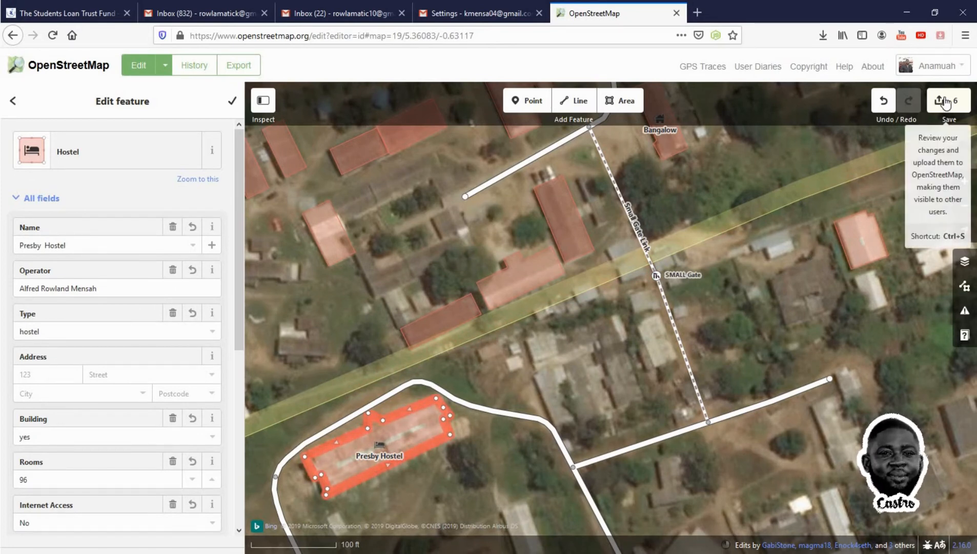
click(946, 103)
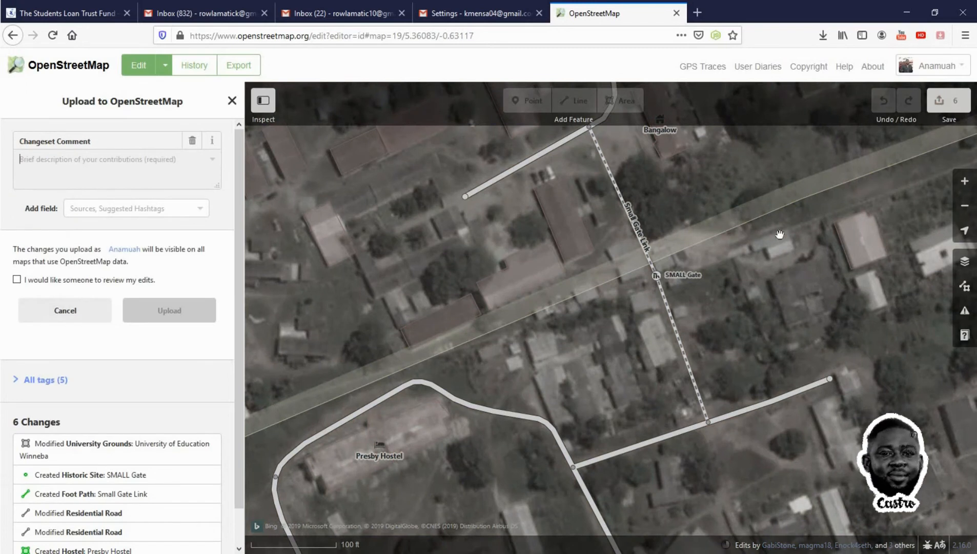
click(147, 184)
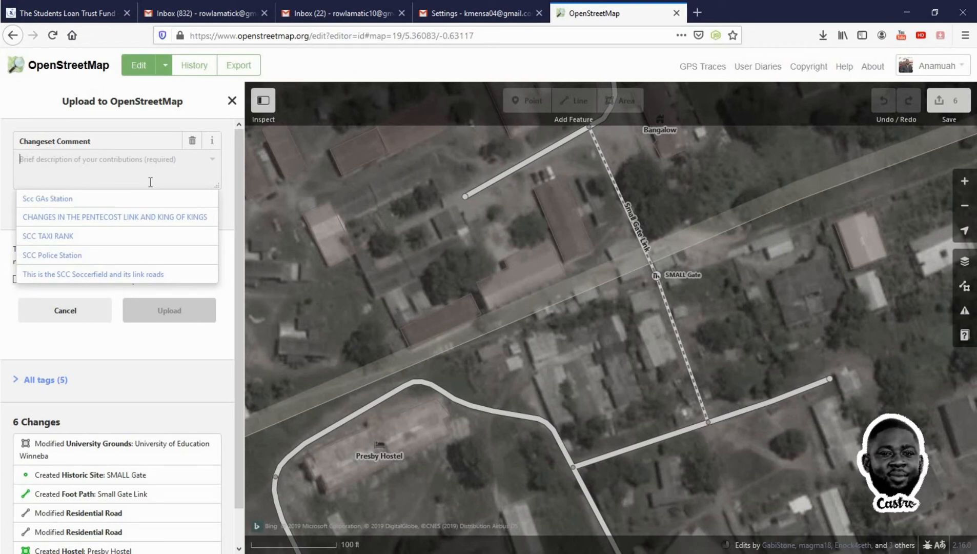
text(M)
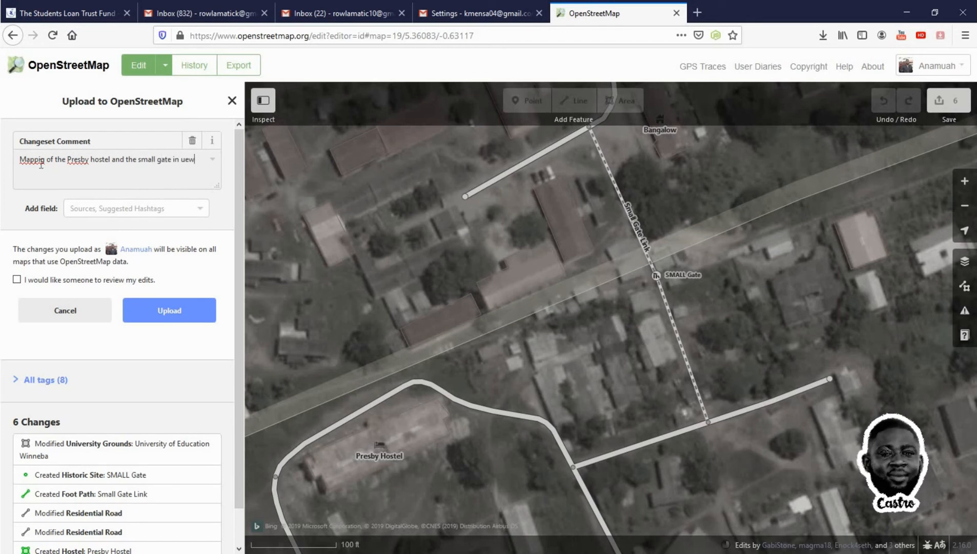
text(n)
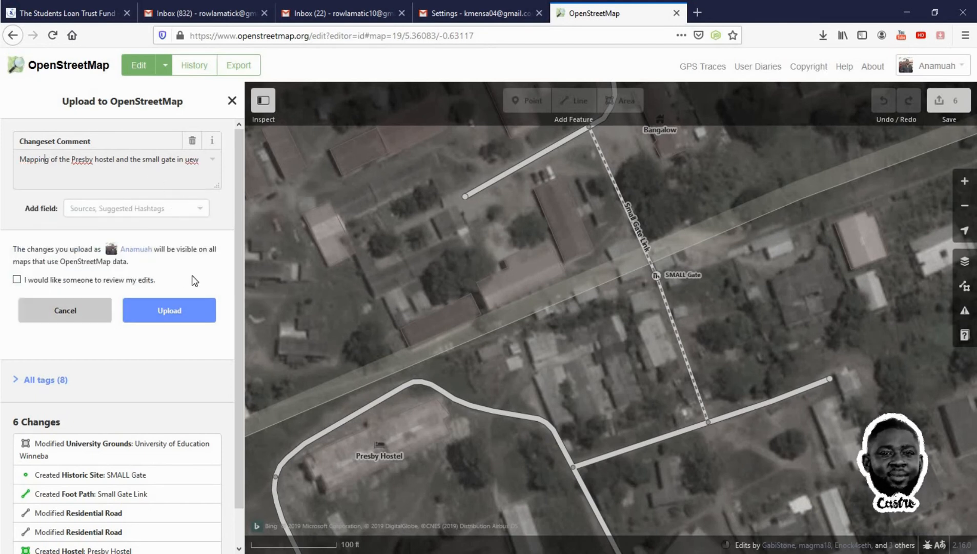
click(191, 313)
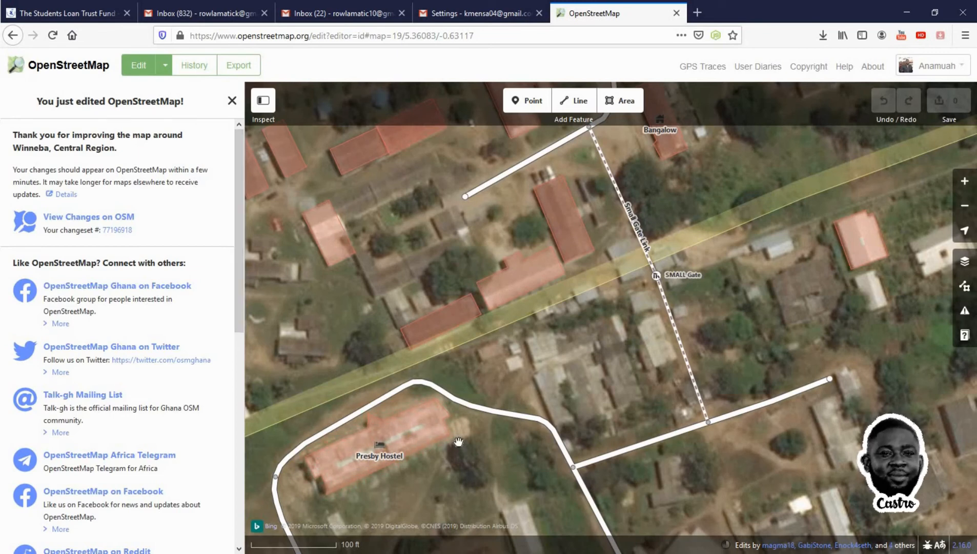
Open the uploaded changeset's page and examine its mapped area around the campus
scroll(536, 444, down, 3)
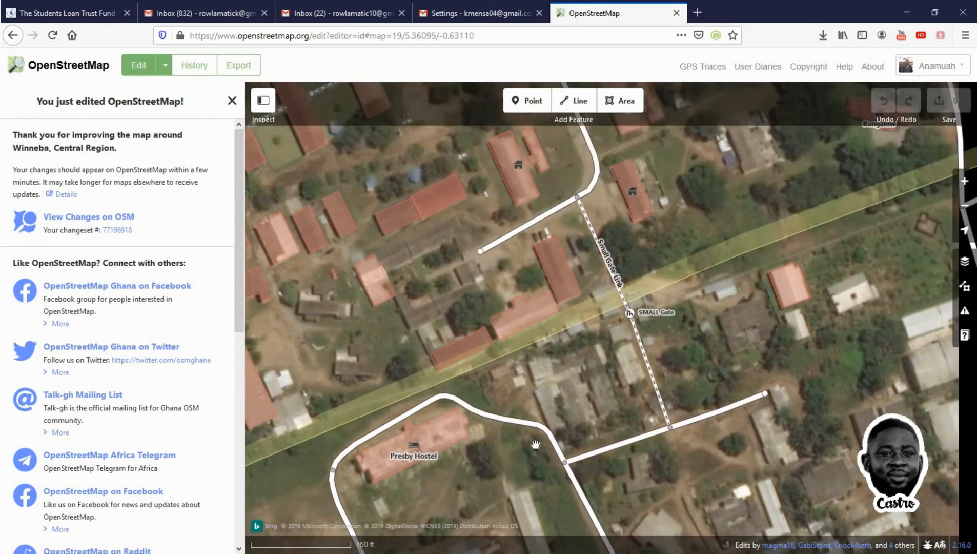
scroll(535, 444, down, 2)
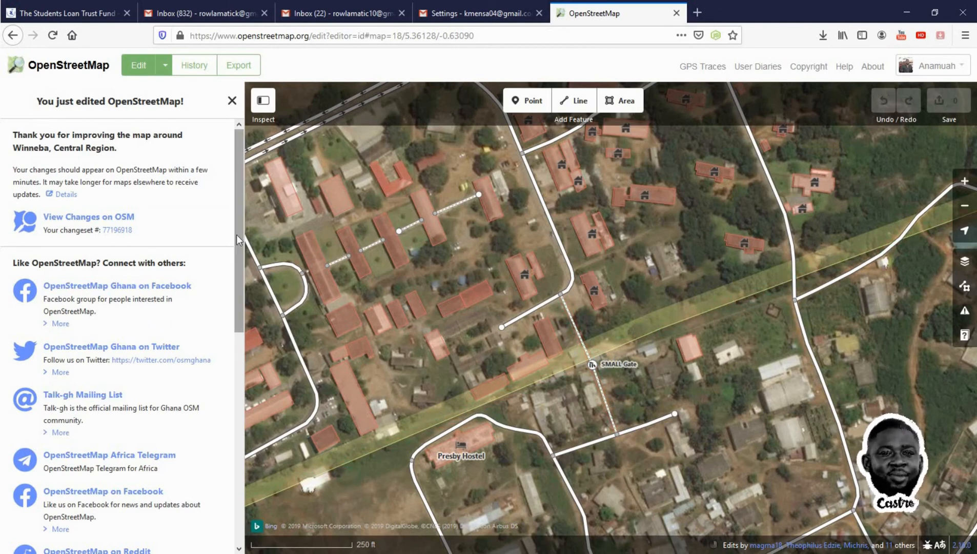
drag(239, 240, 220, 153)
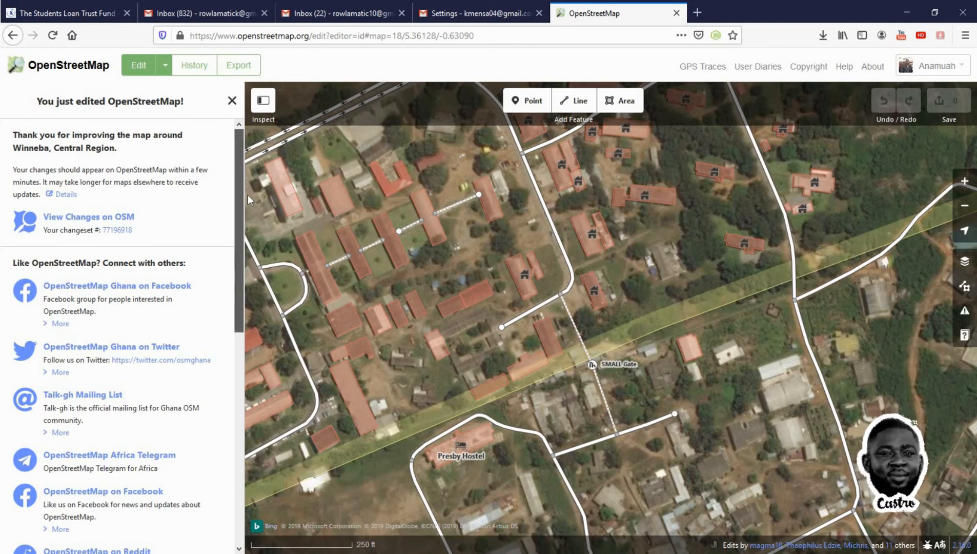
click(109, 230)
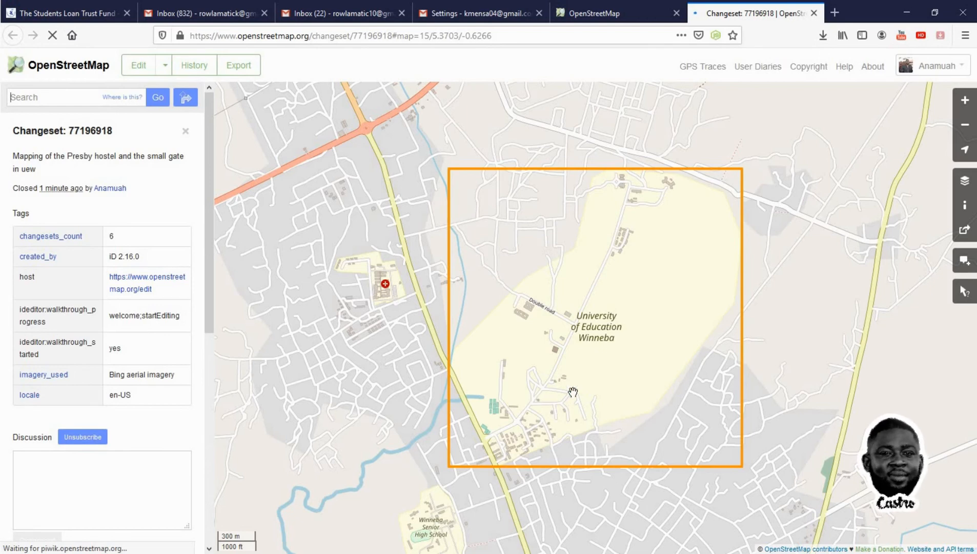
scroll(573, 392, up, 2)
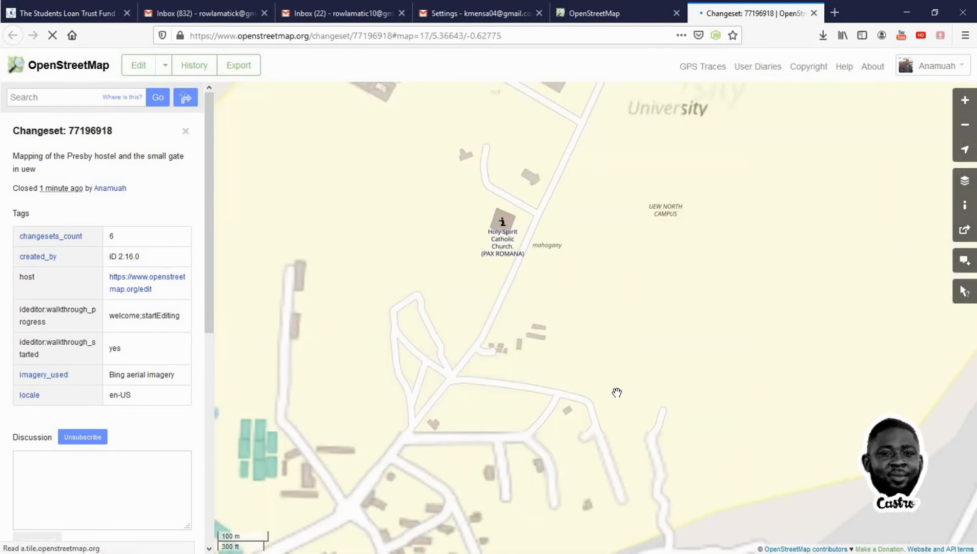
drag(617, 394, 612, 303)
scroll(594, 414, up, 1)
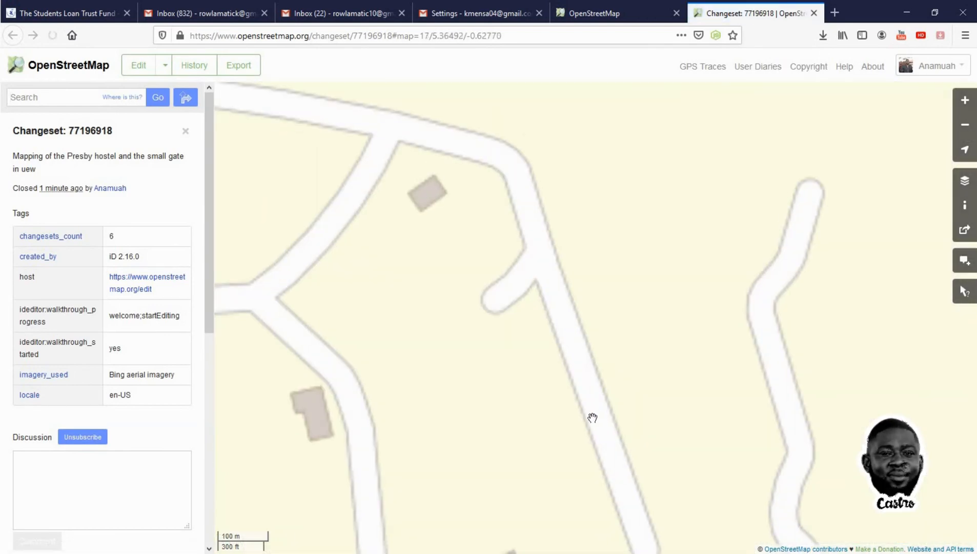
scroll(602, 216, up, 1)
drag(507, 407, 571, 303)
scroll(510, 338, down, 1)
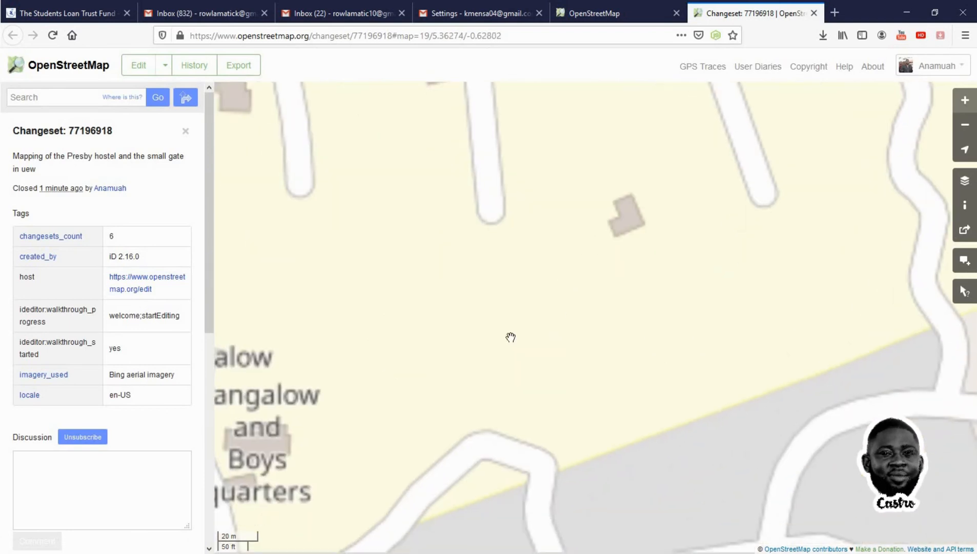
scroll(390, 384, down, 2)
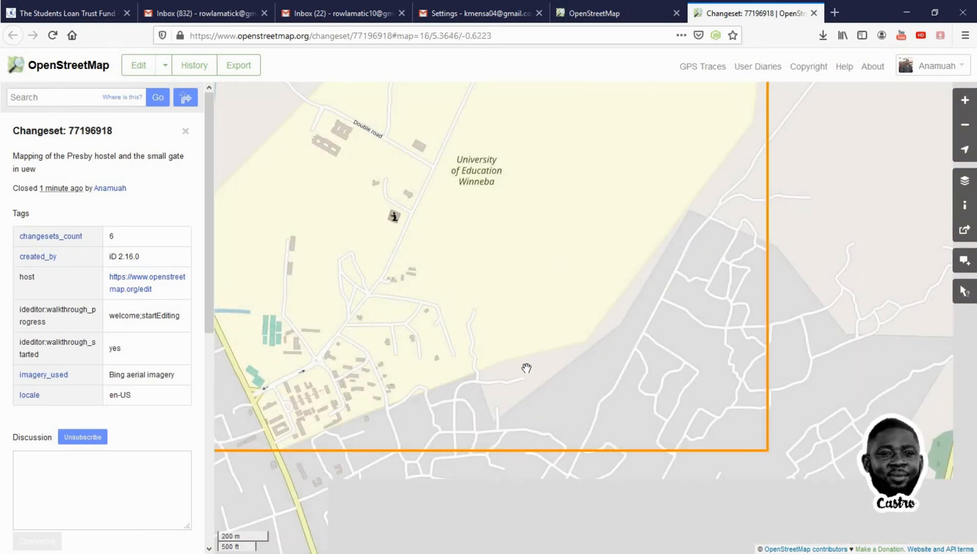
Pan and zoom the changeset map to inspect the campus buildings around the hostel and gate
drag(382, 400, 555, 297)
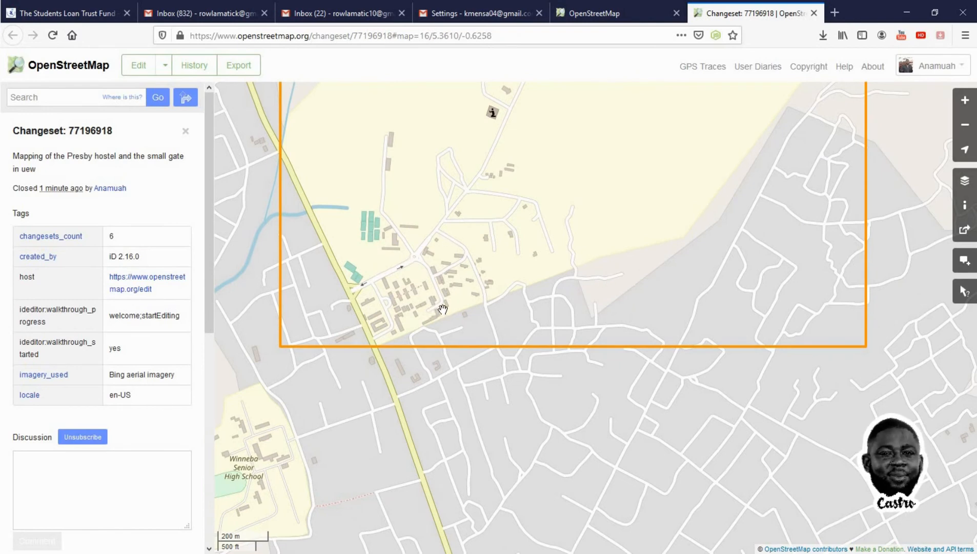
scroll(442, 310, up, 3)
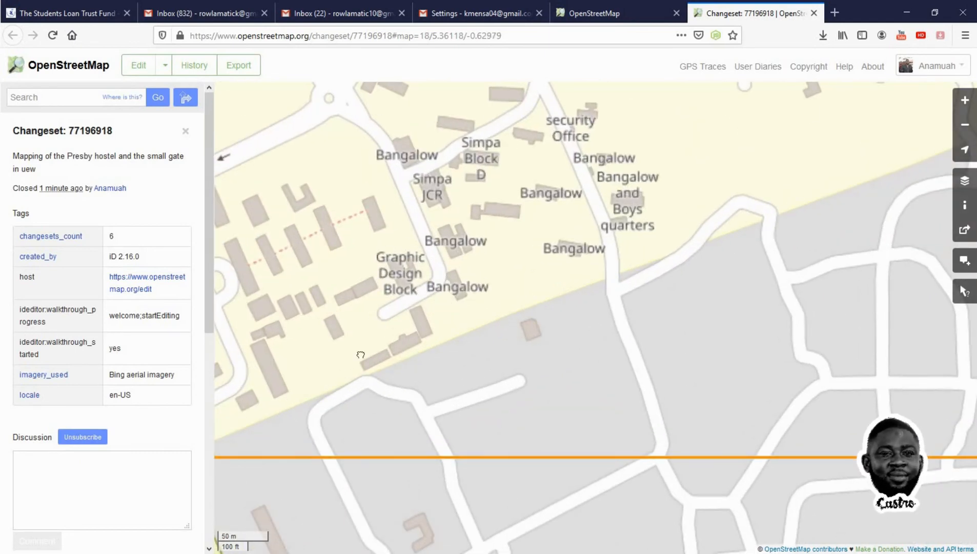
drag(360, 354, 474, 315)
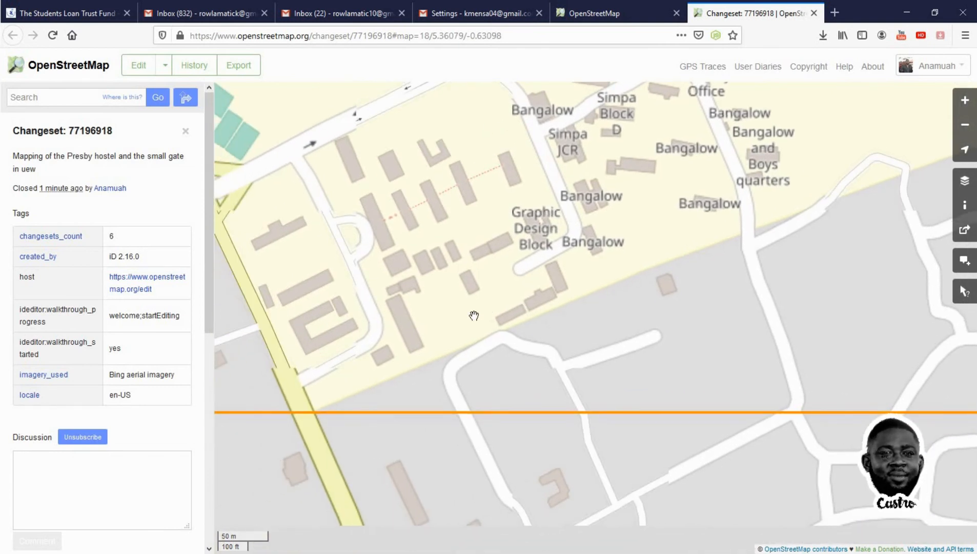
drag(591, 336, 556, 342)
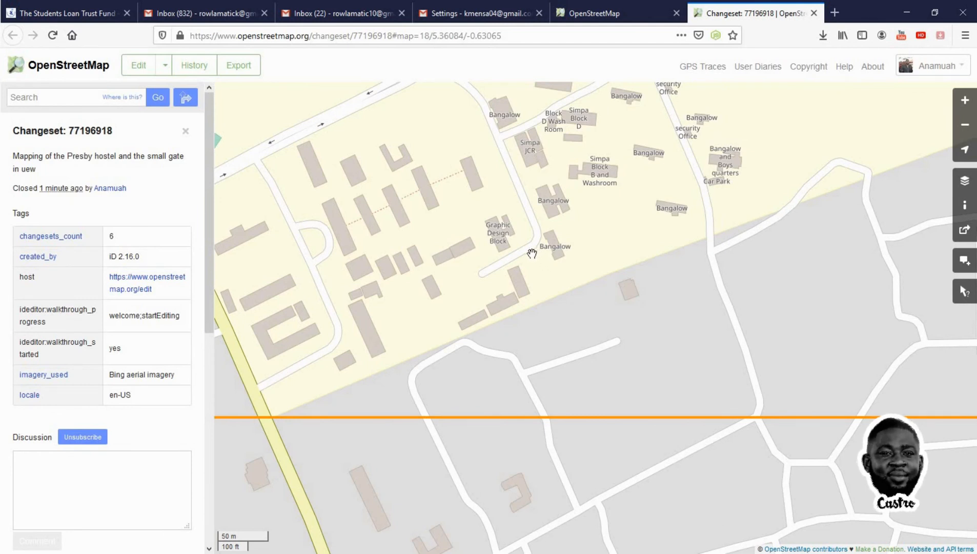
mouse_move(535, 263)
mouse_down()
mouse_move(550, 292)
mouse_move(541, 267)
mouse_up()
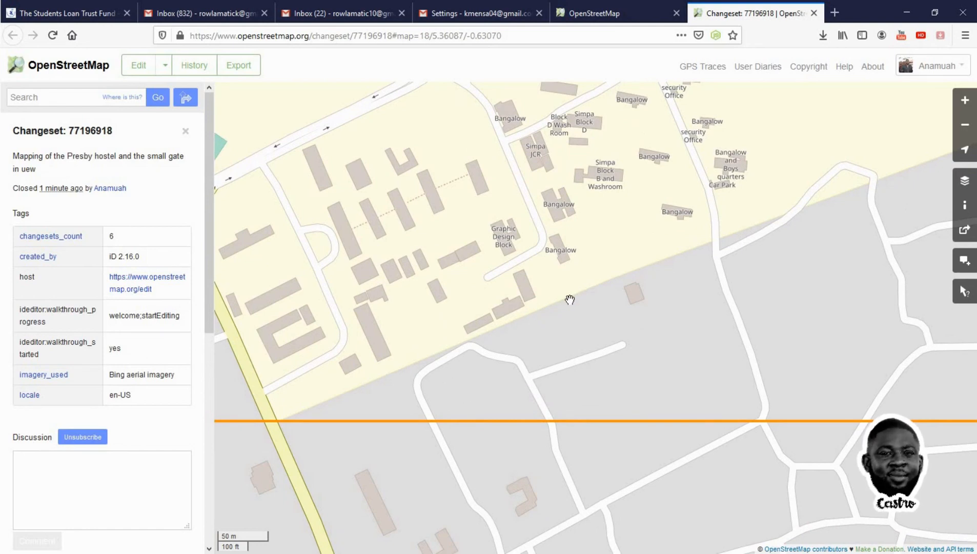
scroll(568, 296, up, 1)
scroll(568, 296, down, 2)
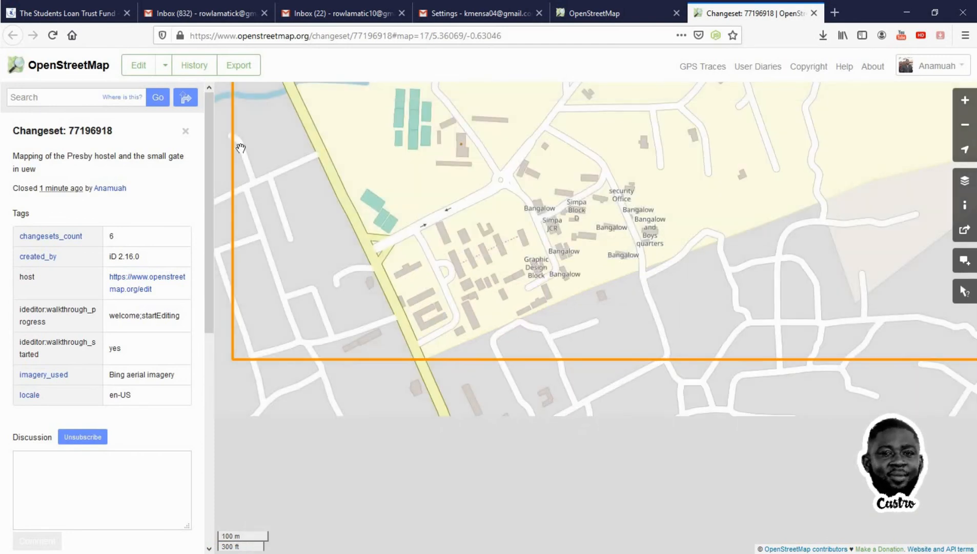
Open the changeset's area in the iD editor over the aerial imagery
click(164, 68)
click(156, 87)
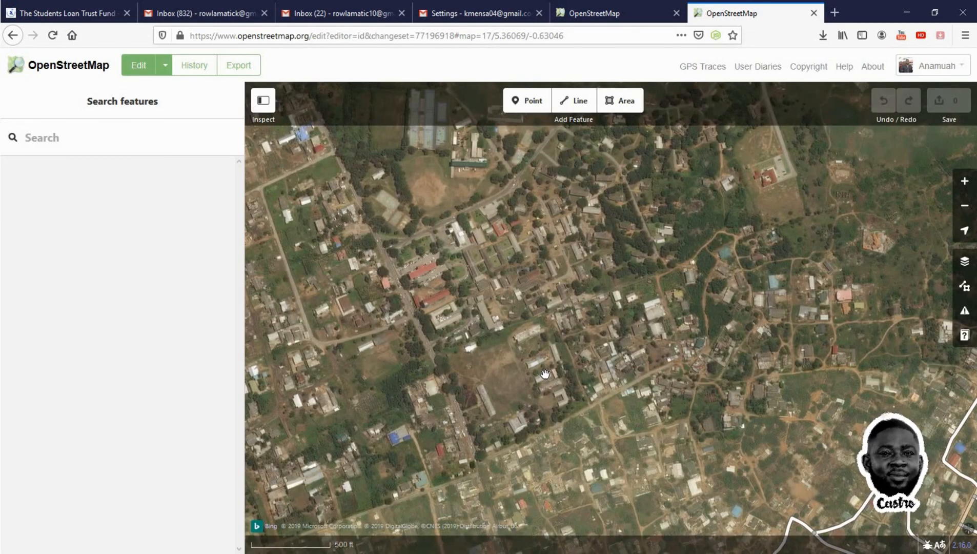
scroll(545, 374, up, 5)
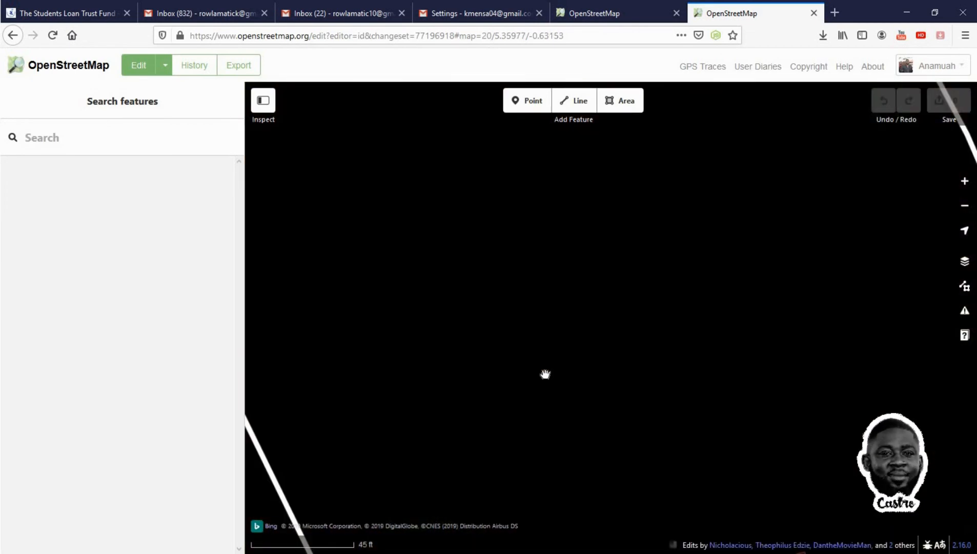
scroll(546, 374, down, 1)
scroll(546, 374, down, 3)
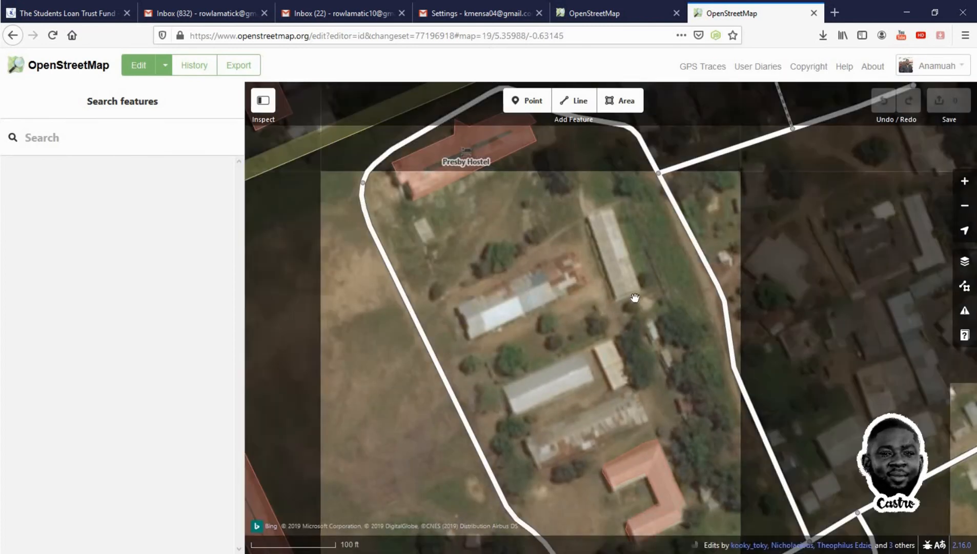
Inspect the Presby Hostel, the SMALL Gate and the university grounds area in the editor
drag(636, 299, 578, 390)
scroll(578, 390, up, 2)
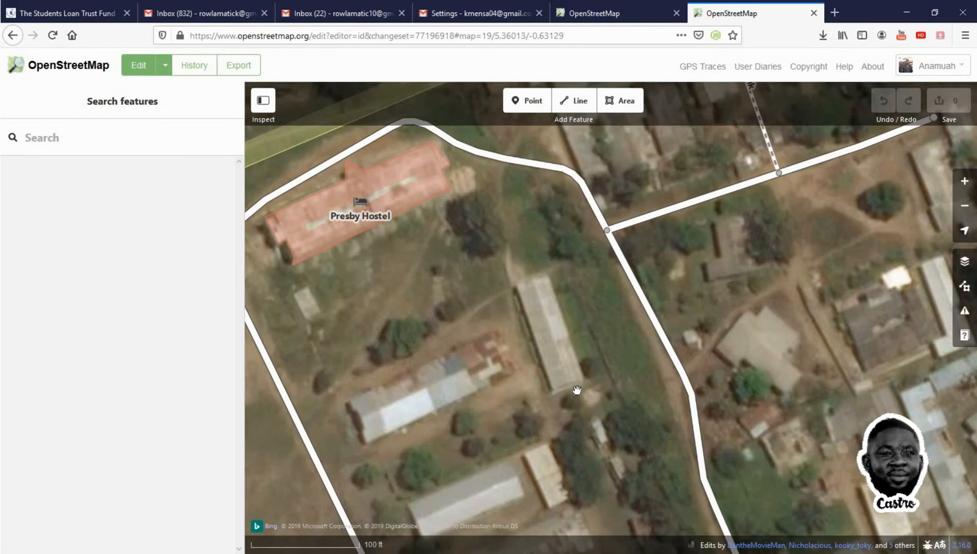
scroll(577, 391, down, 3)
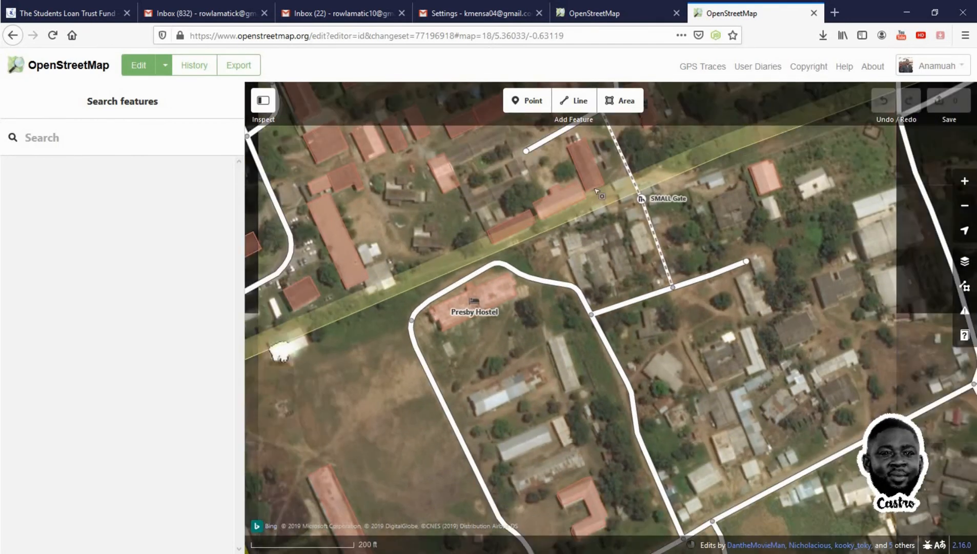
drag(611, 220, 608, 286)
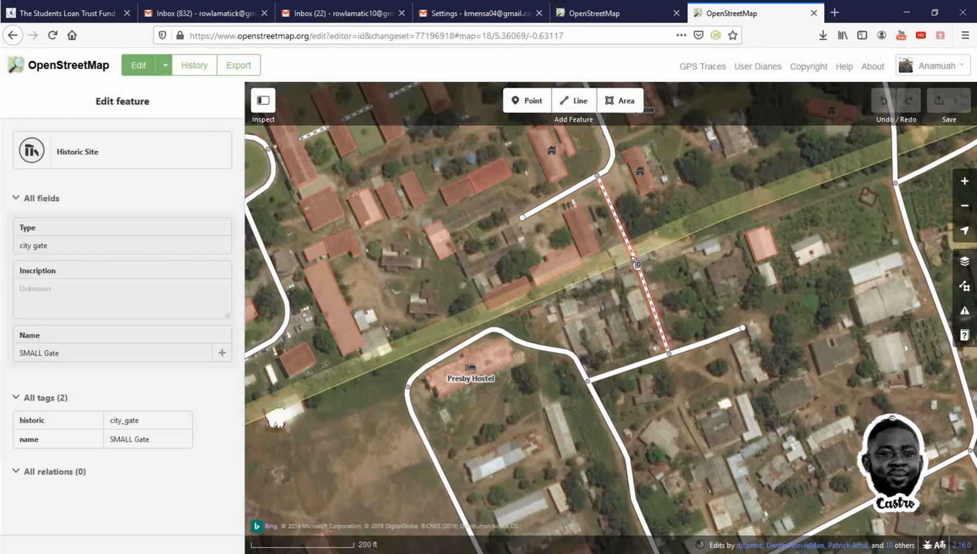
click(479, 381)
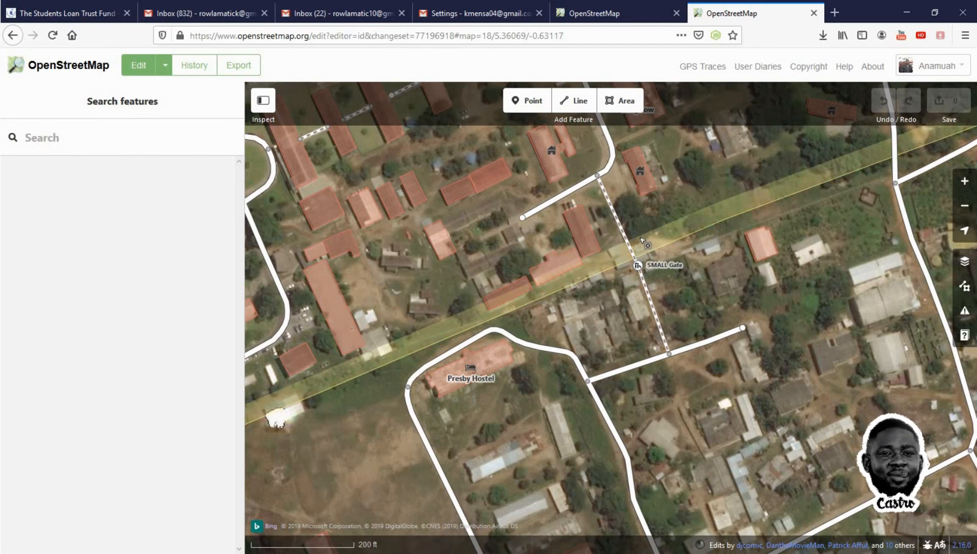
click(642, 241)
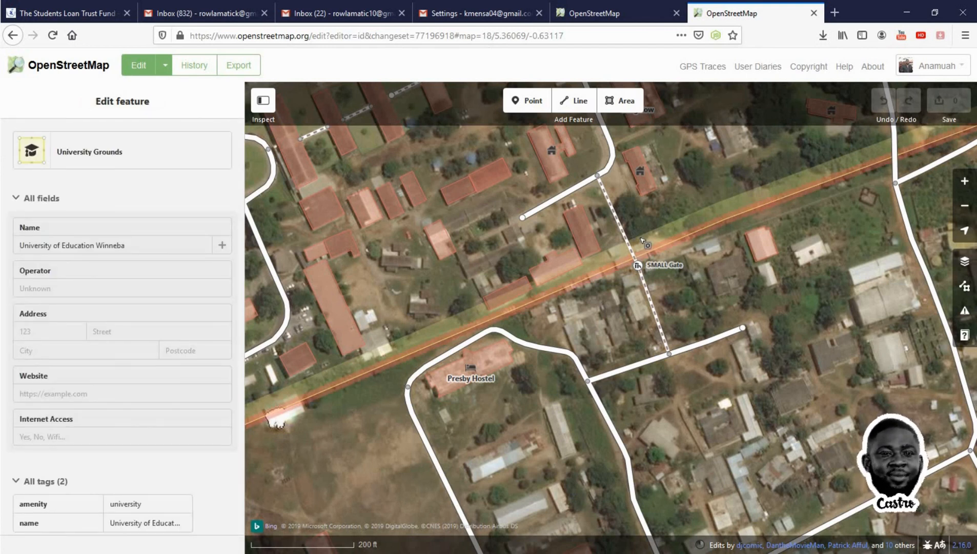